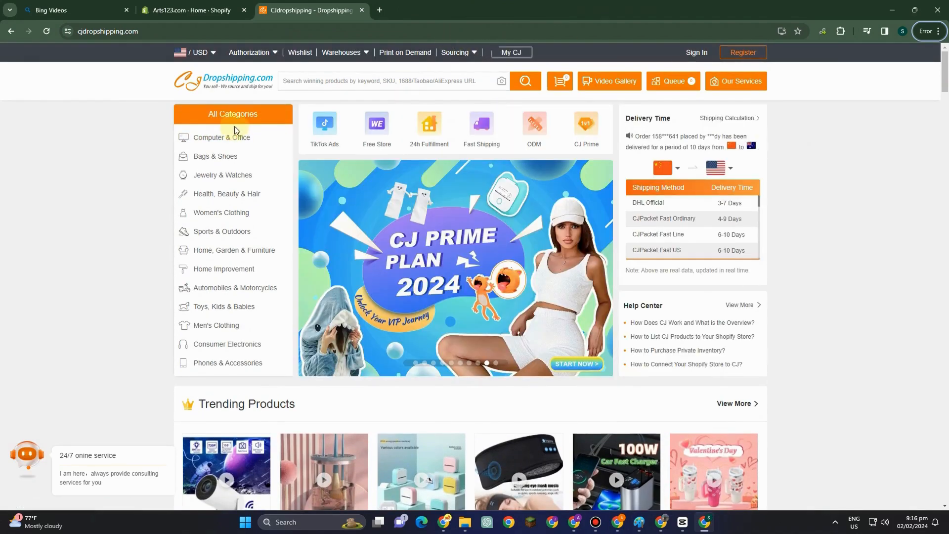
Browse the available origin and destination countries for the delivery time estimate
{"action": "left_click", "coordinate": [678, 168]}
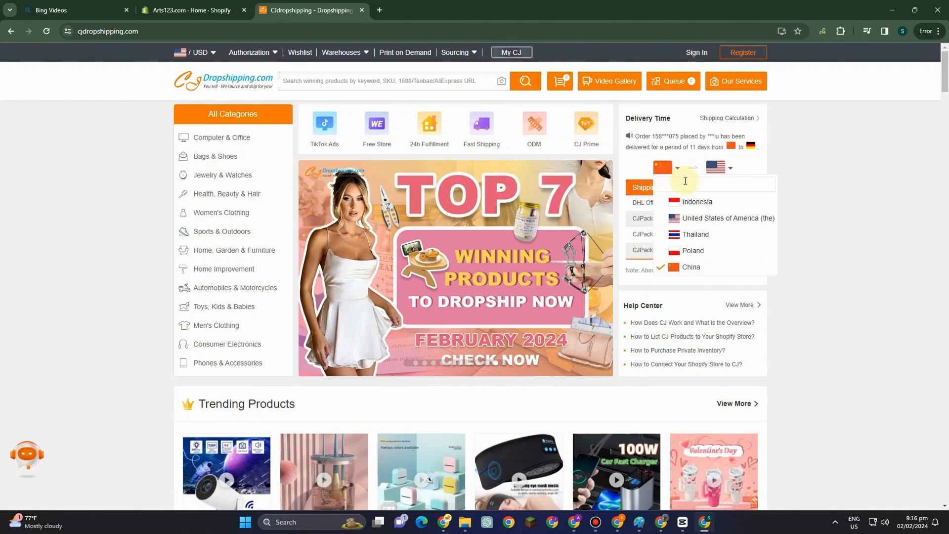
{"action": "scroll", "coordinate": [696, 236], "scroll_direction": "down", "scroll_amount": 1}
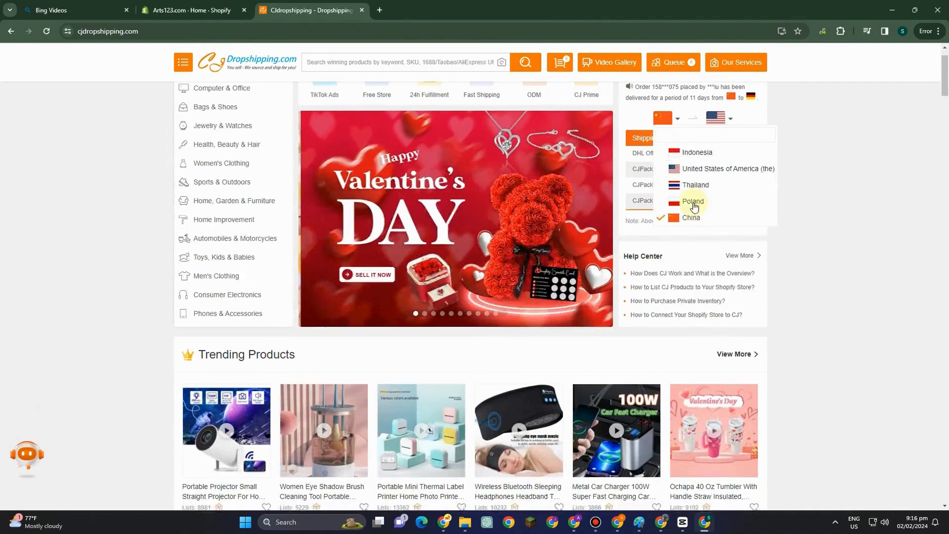
{"action": "scroll", "coordinate": [693, 207], "scroll_direction": "up", "scroll_amount": 1}
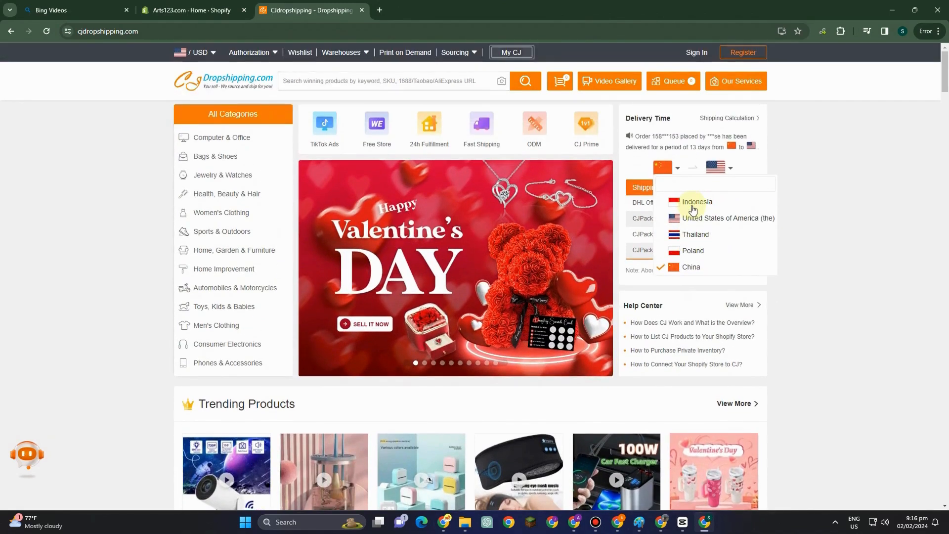
{"action": "left_click", "coordinate": [729, 171]}
{"action": "left_click", "coordinate": [730, 170]}
{"action": "scroll", "coordinate": [737, 207], "scroll_direction": "down", "scroll_amount": 3}
{"action": "scroll", "coordinate": [738, 207], "scroll_direction": "down", "scroll_amount": 4}
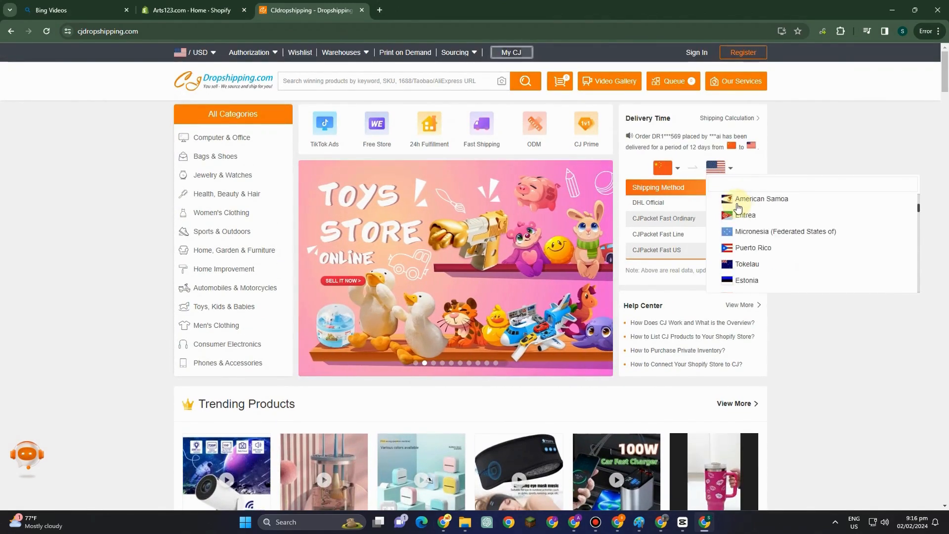
{"action": "scroll", "coordinate": [738, 207], "scroll_direction": "down", "scroll_amount": 5}
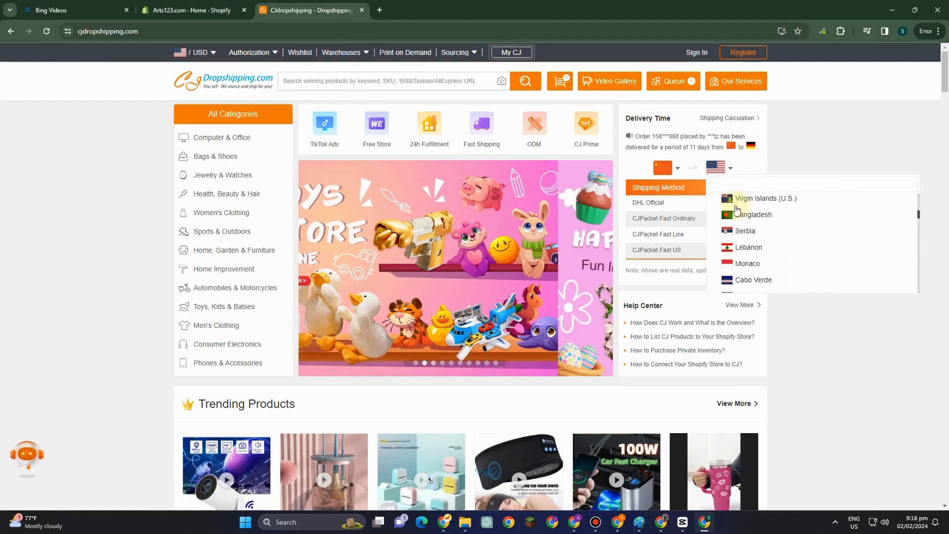
Check the delivery time for shipping from the United States of America to Egypt
{"action": "left_click", "coordinate": [678, 170]}
{"action": "left_click", "coordinate": [677, 170]}
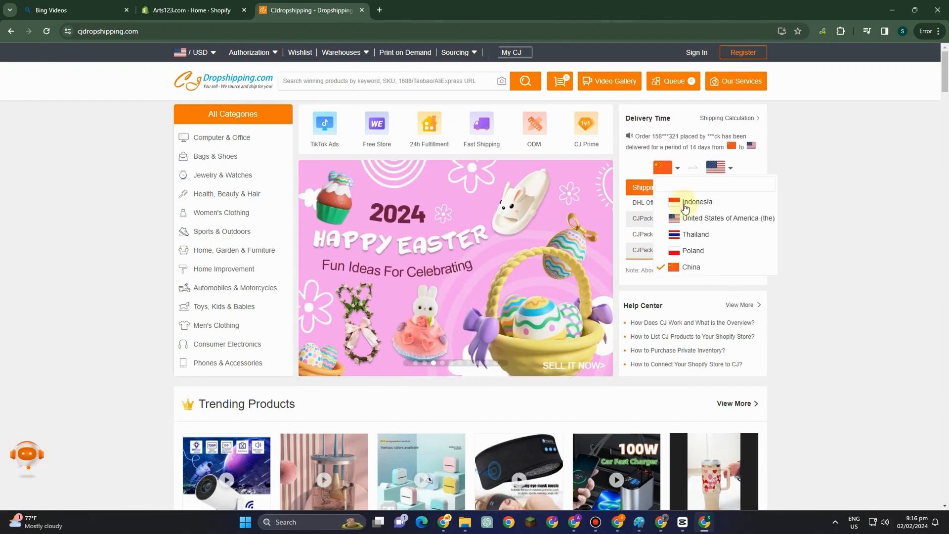
{"action": "left_click", "coordinate": [692, 219]}
{"action": "left_click", "coordinate": [729, 169]}
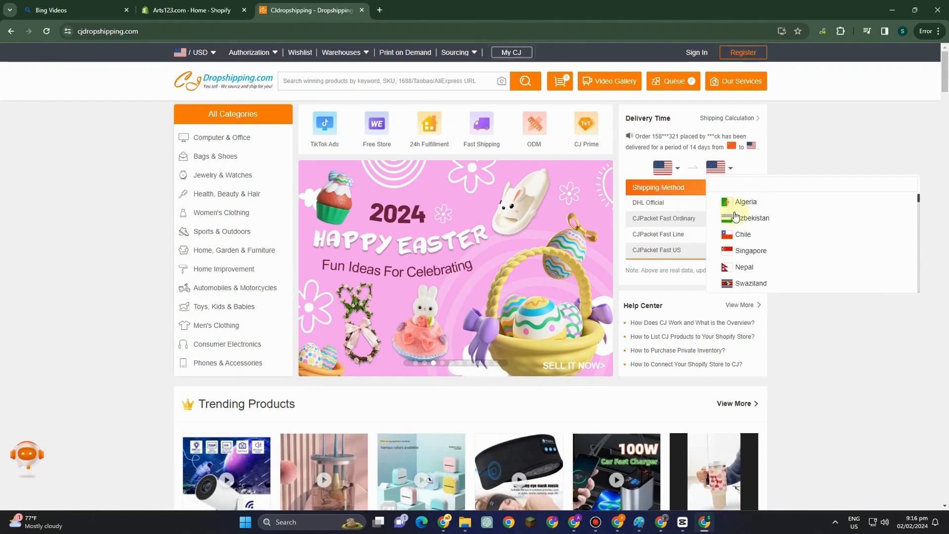
{"action": "scroll", "coordinate": [746, 227], "scroll_direction": "down", "scroll_amount": 10}
{"action": "scroll", "coordinate": [756, 258], "scroll_direction": "down", "scroll_amount": 6}
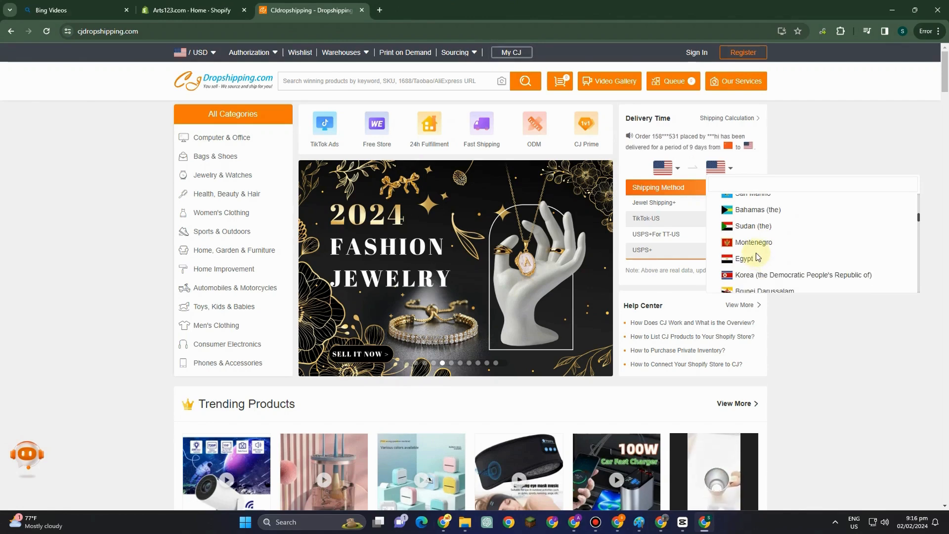
{"action": "left_click", "coordinate": [747, 258]}
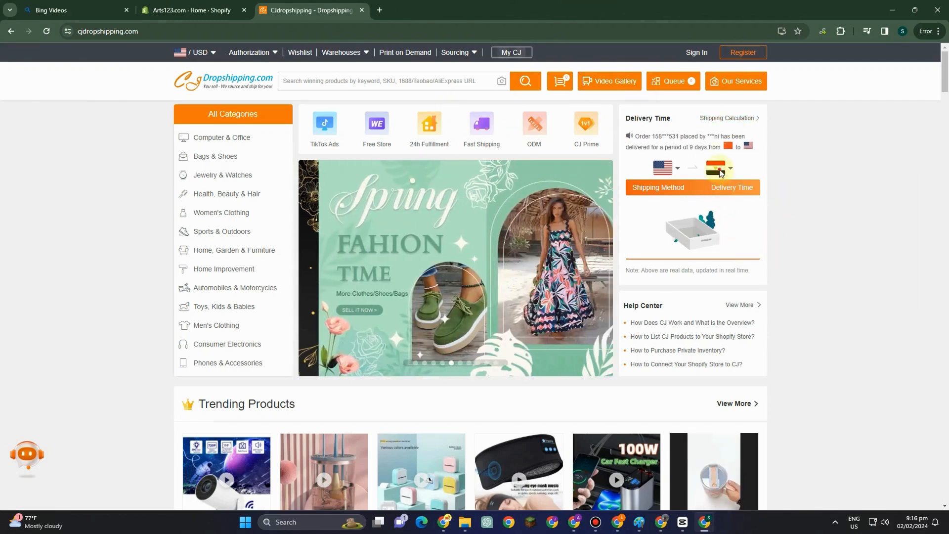
Change the delivery destination to the United States of America and check which other destinations are offered
{"action": "left_click", "coordinate": [719, 170]}
{"action": "left_click", "coordinate": [656, 201]}
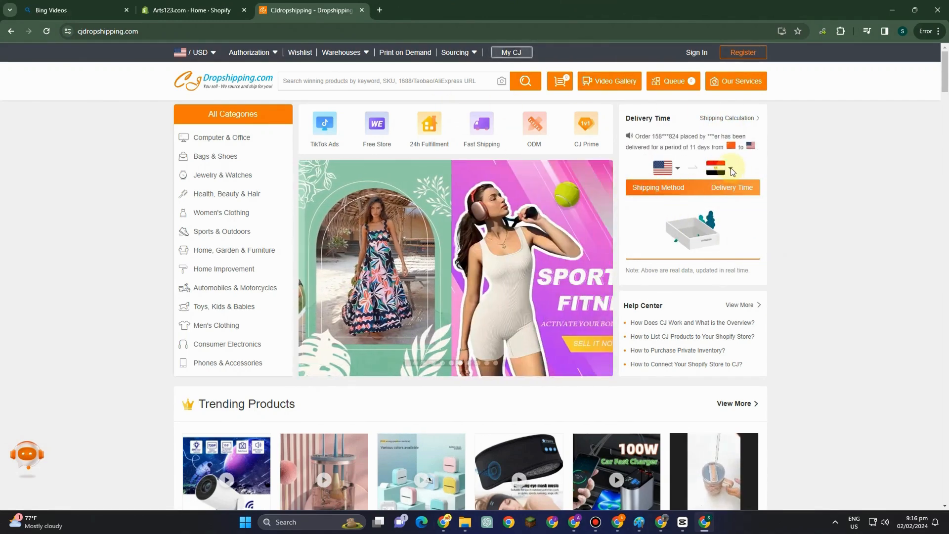
{"action": "left_click", "coordinate": [727, 170]}
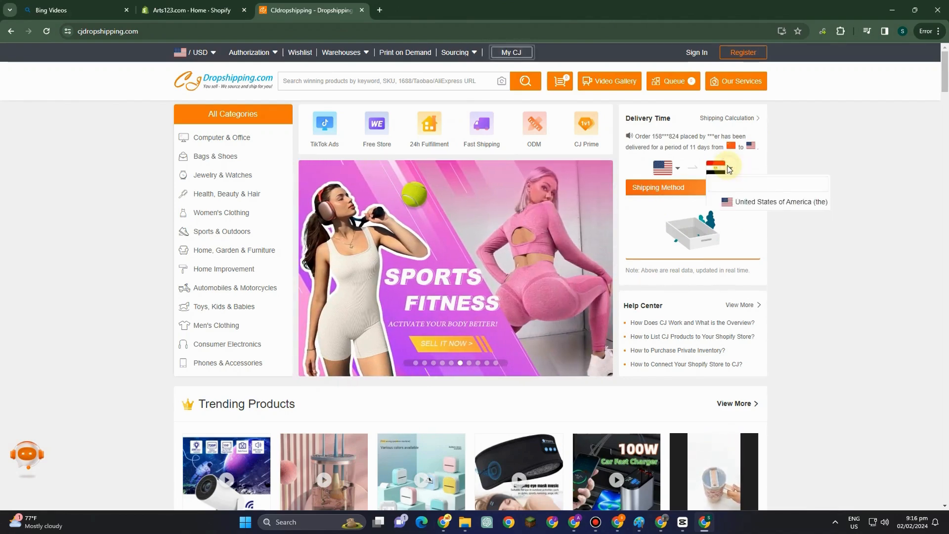
{"action": "left_click", "coordinate": [742, 202]}
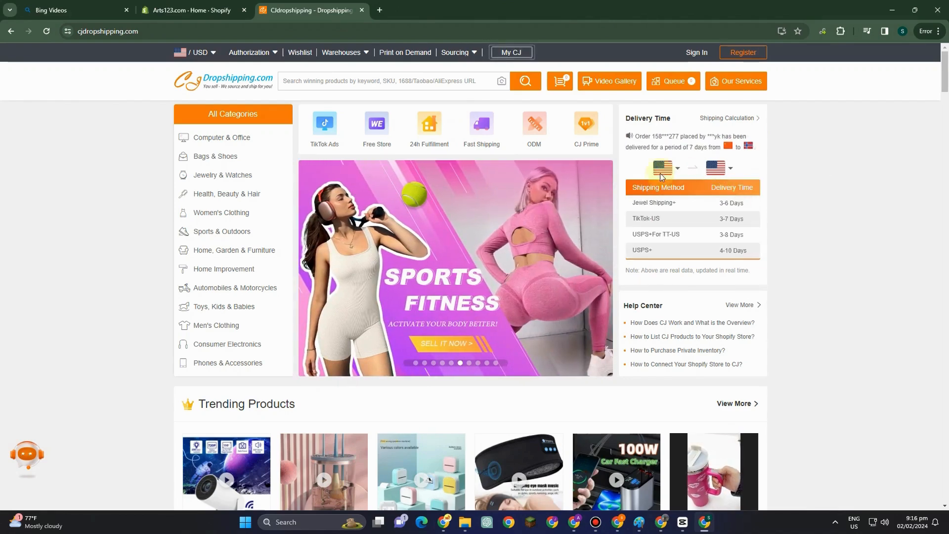
{"action": "left_click", "coordinate": [722, 175]}
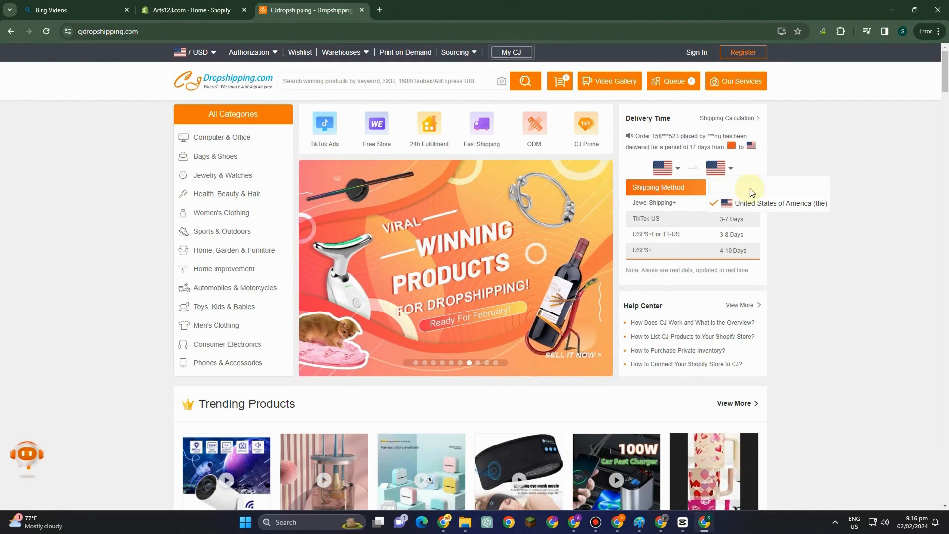
Look up the delivery times from Poland to the Netherlands and to Belgium
{"action": "scroll", "coordinate": [681, 173], "scroll_direction": "down", "scroll_amount": 1}
{"action": "left_click", "coordinate": [677, 122]}
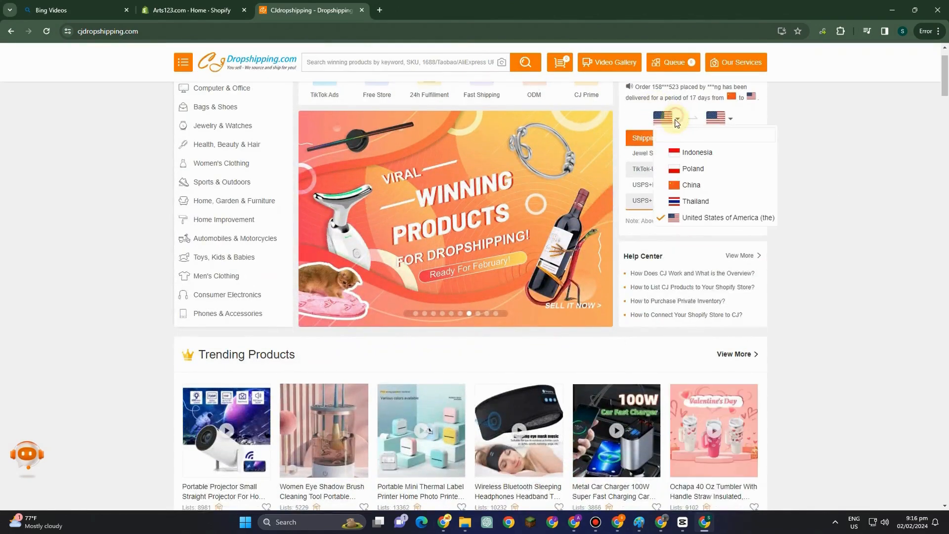
{"action": "left_click", "coordinate": [686, 163]}
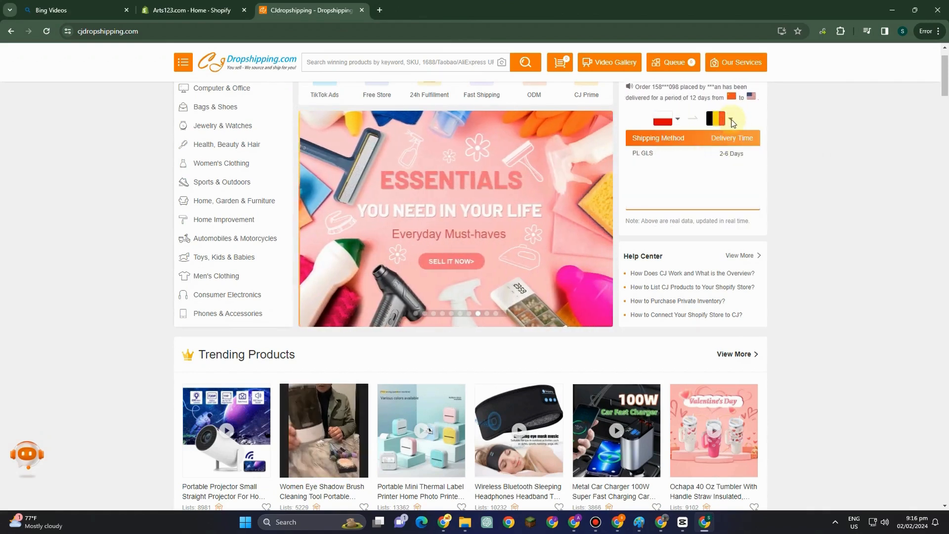
{"action": "left_click", "coordinate": [734, 120]}
{"action": "left_click", "coordinate": [745, 165]}
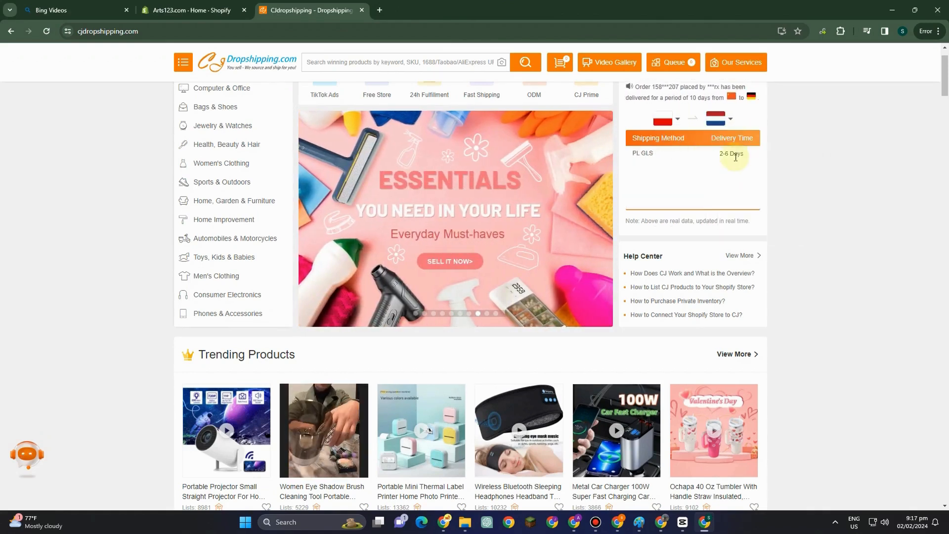
{"action": "left_click", "coordinate": [719, 118]}
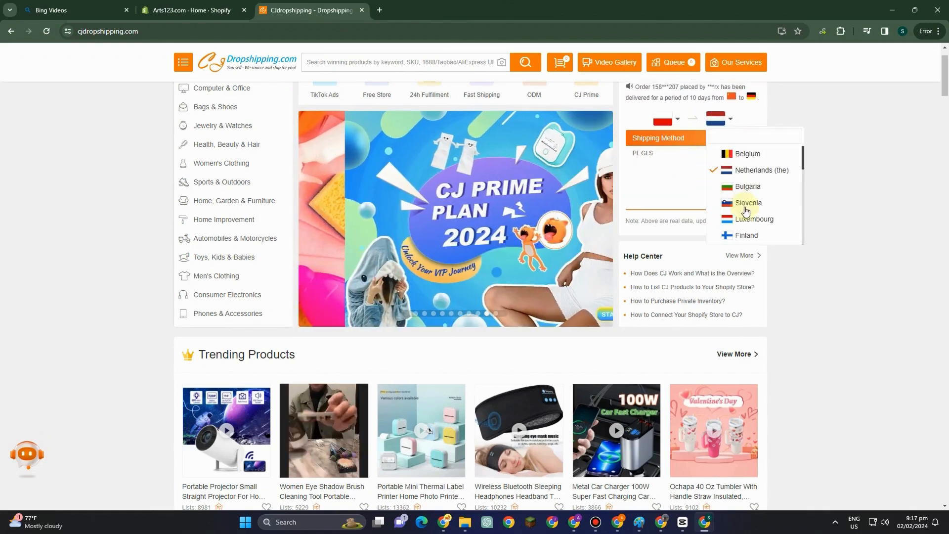
{"action": "scroll", "coordinate": [751, 217], "scroll_direction": "up", "scroll_amount": 1}
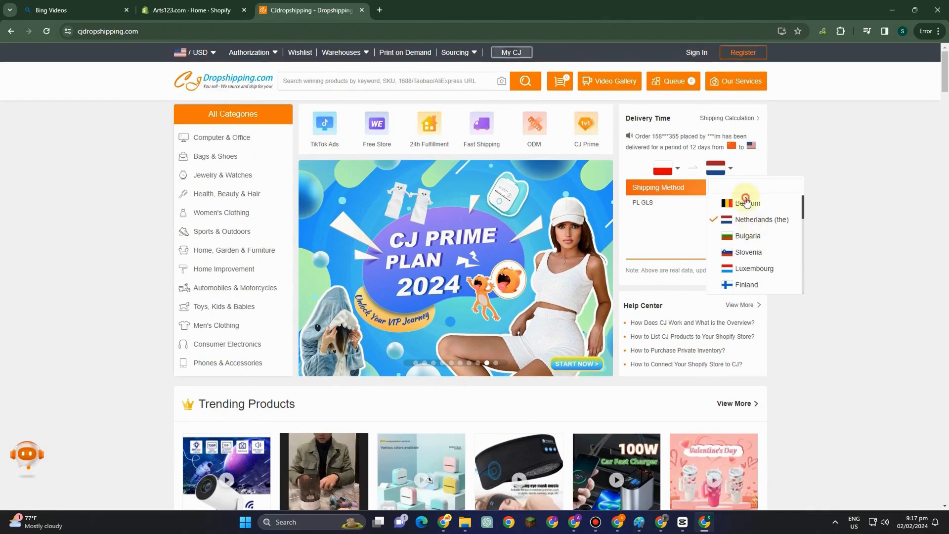
{"action": "left_click", "coordinate": [746, 202]}
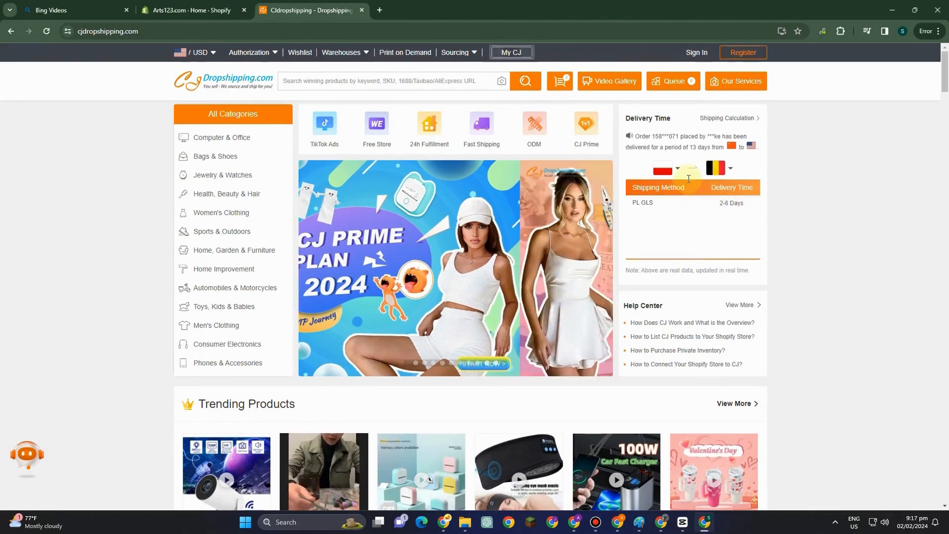
Set the delivery origin to the United States of America and review the shipping methods offered
{"action": "left_click", "coordinate": [666, 168]}
{"action": "left_click", "coordinate": [696, 218]}
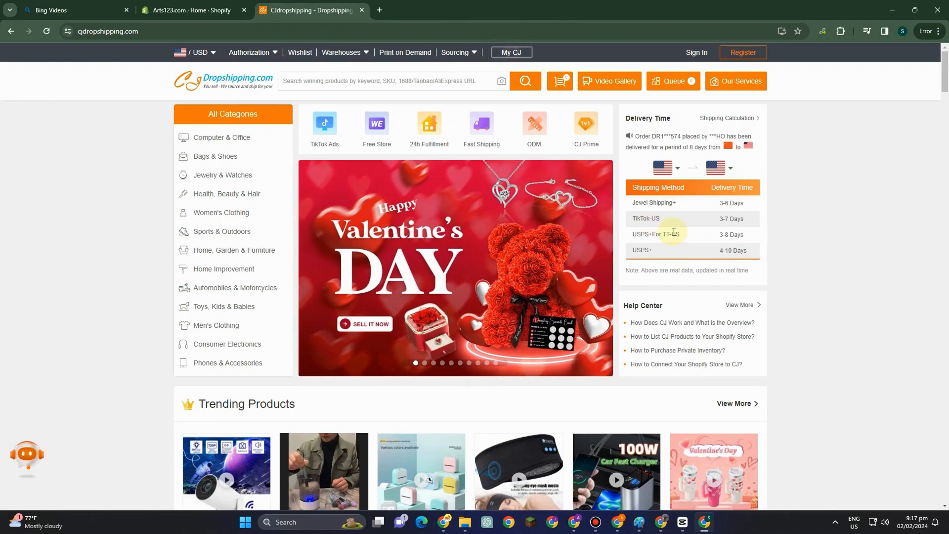
{"action": "scroll", "coordinate": [673, 232], "scroll_direction": "down", "scroll_amount": 1}
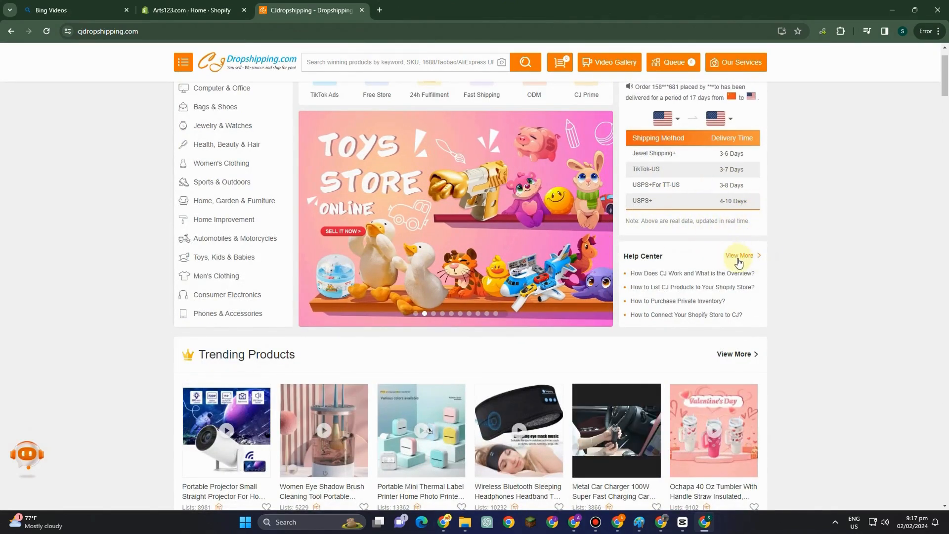
Open the CJdropshipping account registration form
{"action": "scroll", "coordinate": [729, 198], "scroll_direction": "up", "scroll_amount": 1}
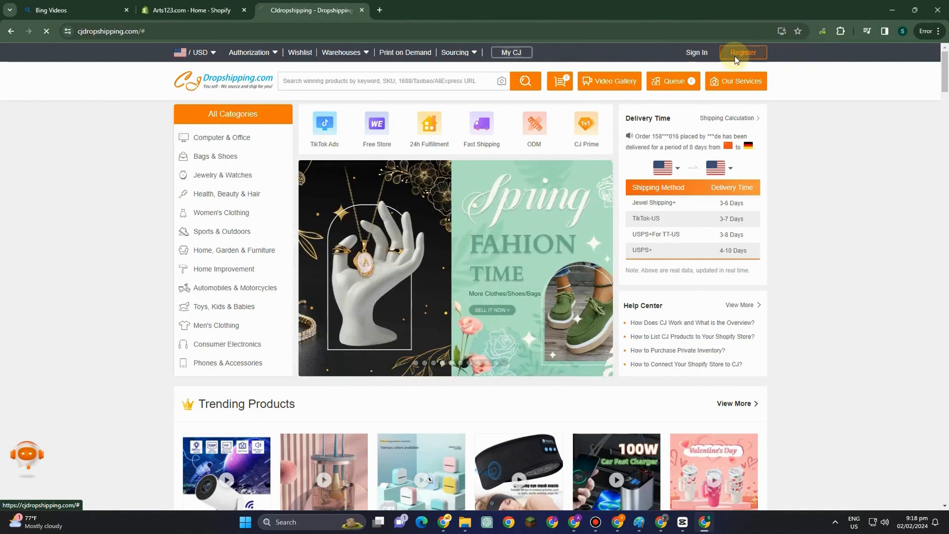
{"action": "left_click", "coordinate": [735, 55]}
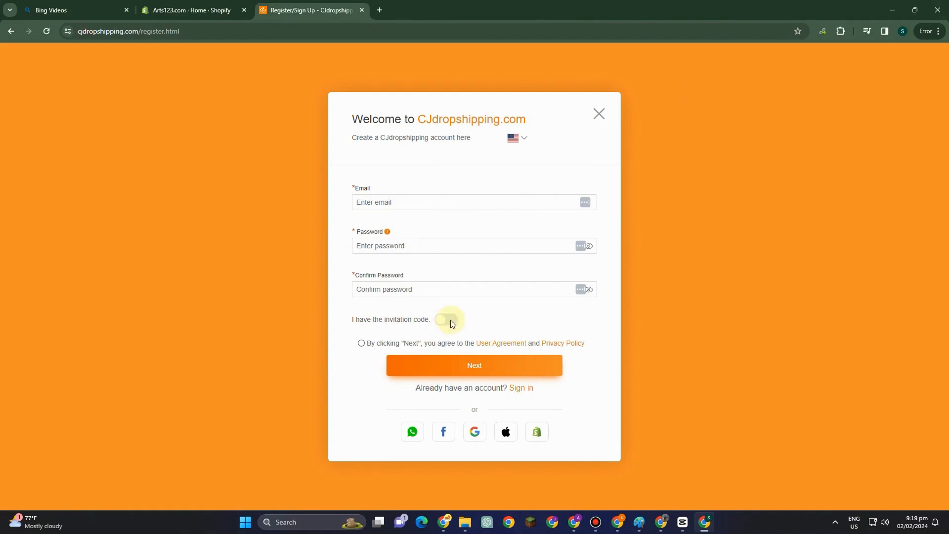
{"action": "left_click", "coordinate": [503, 189]}
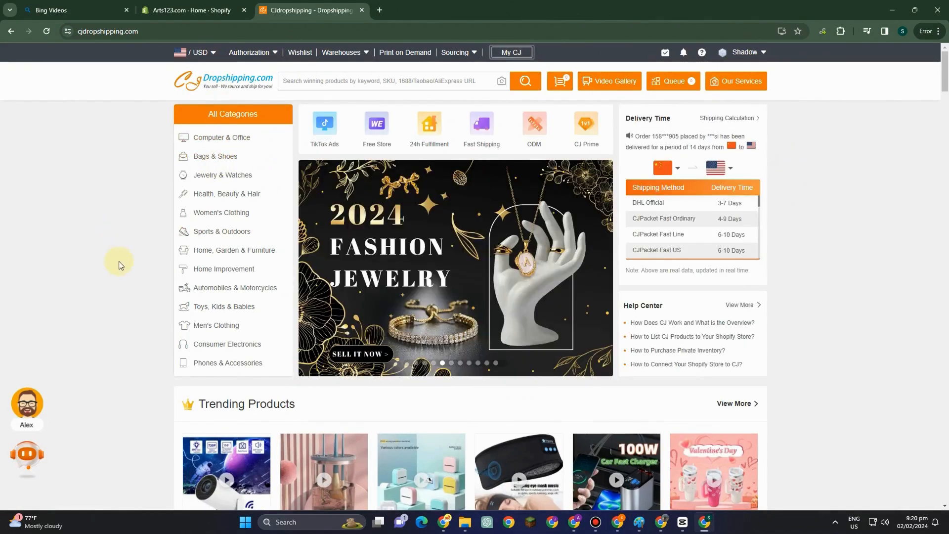
Open shopify.com in a new browser tab and start the free trial sign-up
{"action": "mouse_move", "coordinate": [226, 194]}
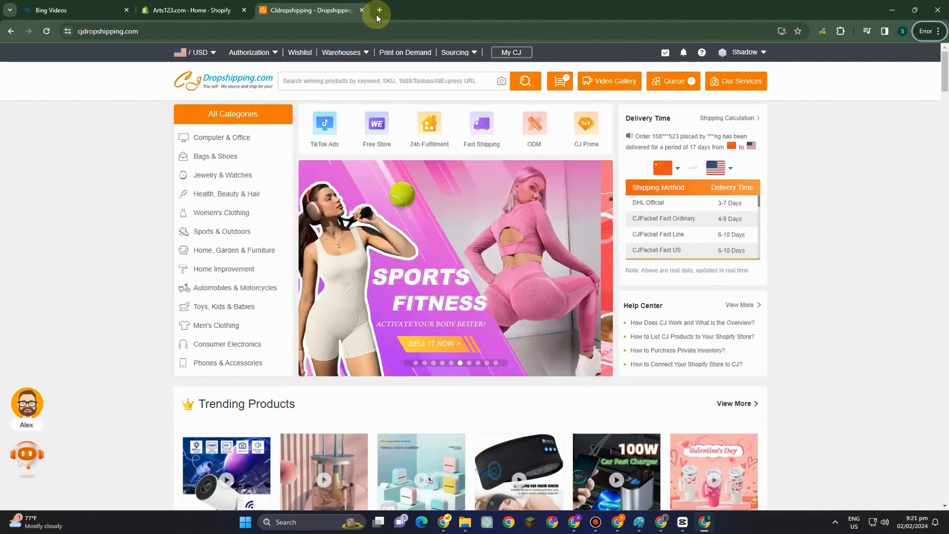
{"action": "left_click", "coordinate": [379, 11]}
{"action": "type", "text": "sho"}
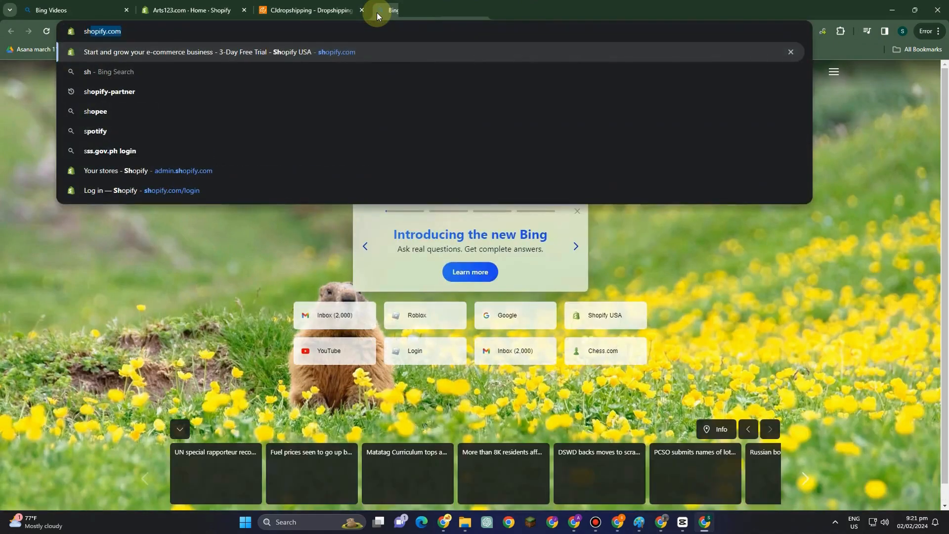
{"action": "type", "text": "pify"}
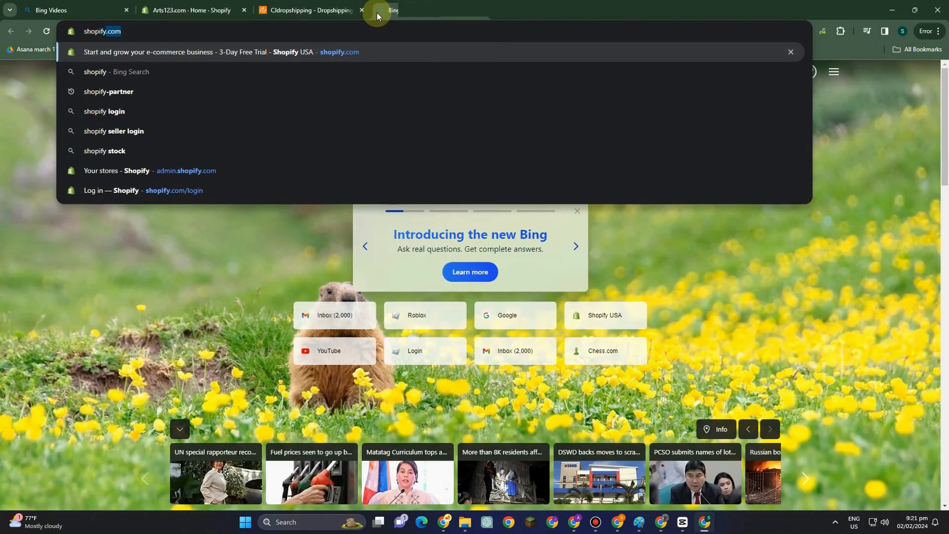
{"action": "key", "text": "Return"}
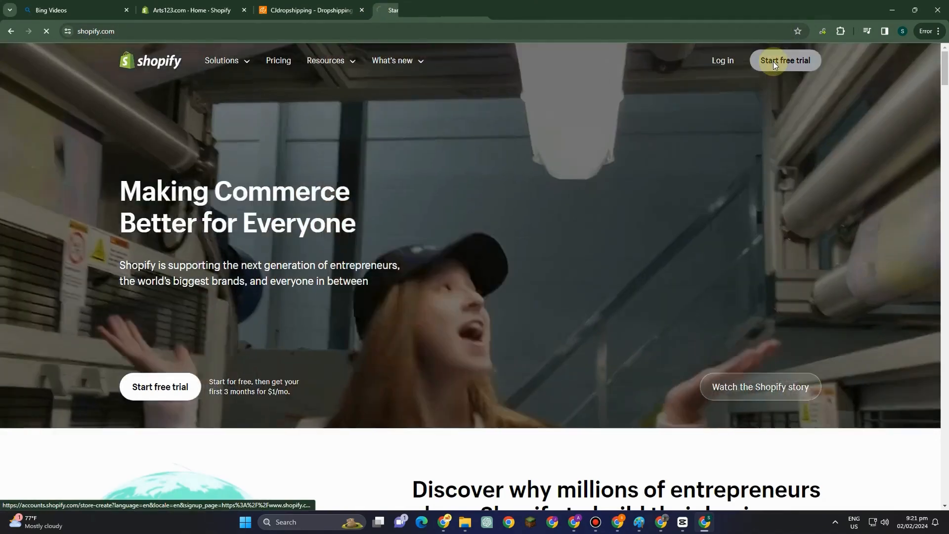
{"action": "left_click", "coordinate": [772, 61]}
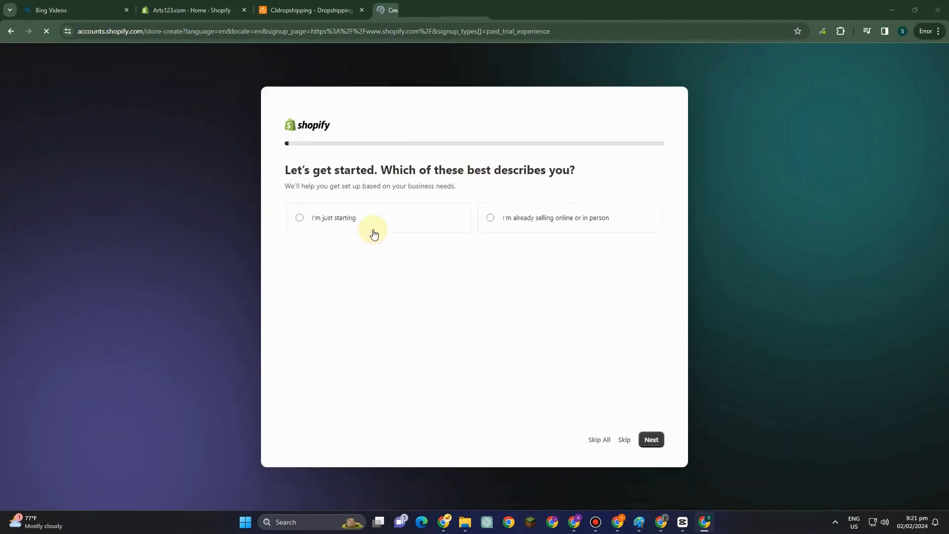
Answer the Shopify setup questions with "I'm just starting", "An online store" and "Dropshipping products"
{"action": "left_click", "coordinate": [330, 229]}
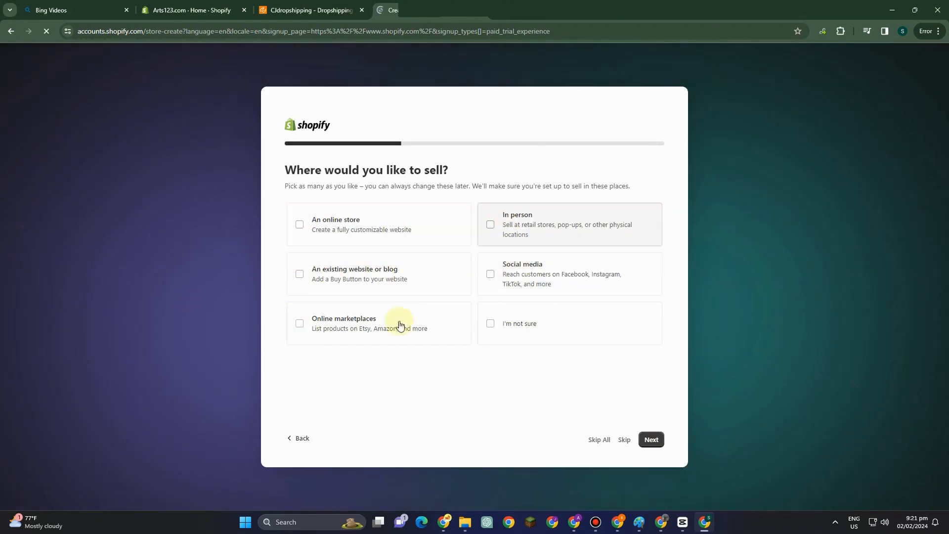
{"action": "left_click", "coordinate": [435, 232]}
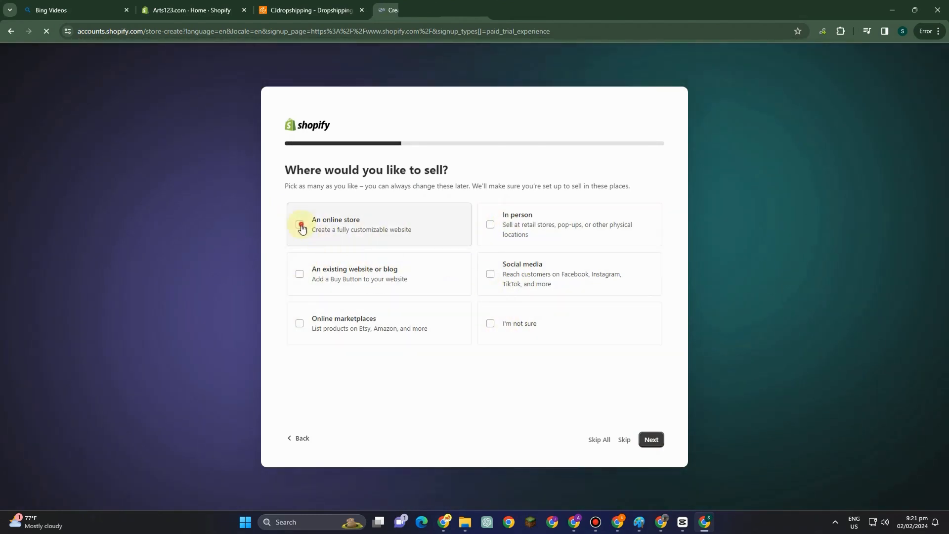
{"action": "left_click", "coordinate": [651, 440]}
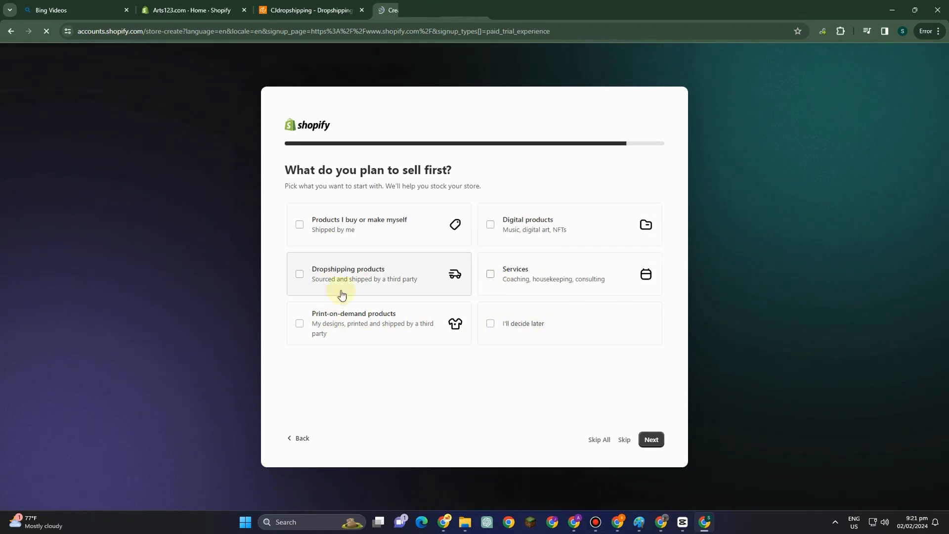
{"action": "left_click", "coordinate": [297, 274]}
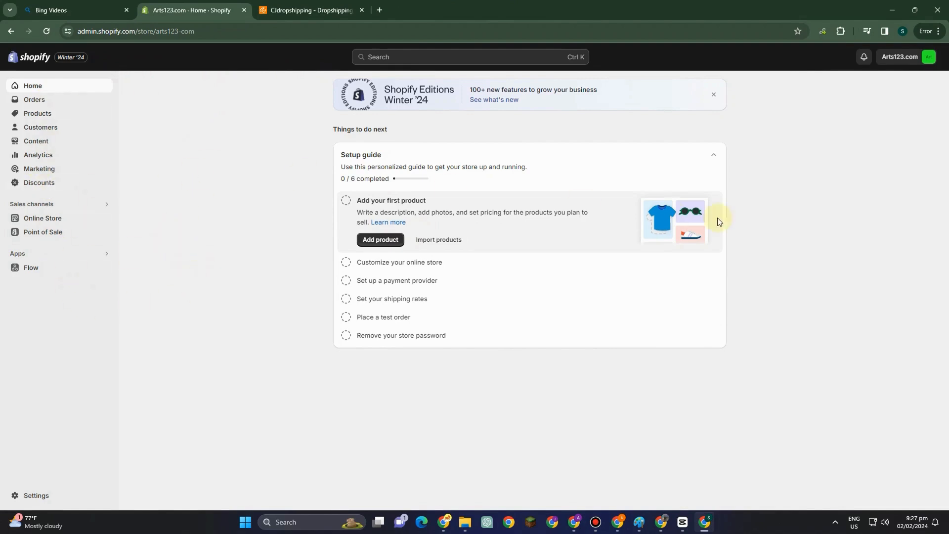
Switch to the CJdropshipping account dashboard and open the Shopify page under Store Authorization
{"action": "left_click", "coordinate": [345, 12]}
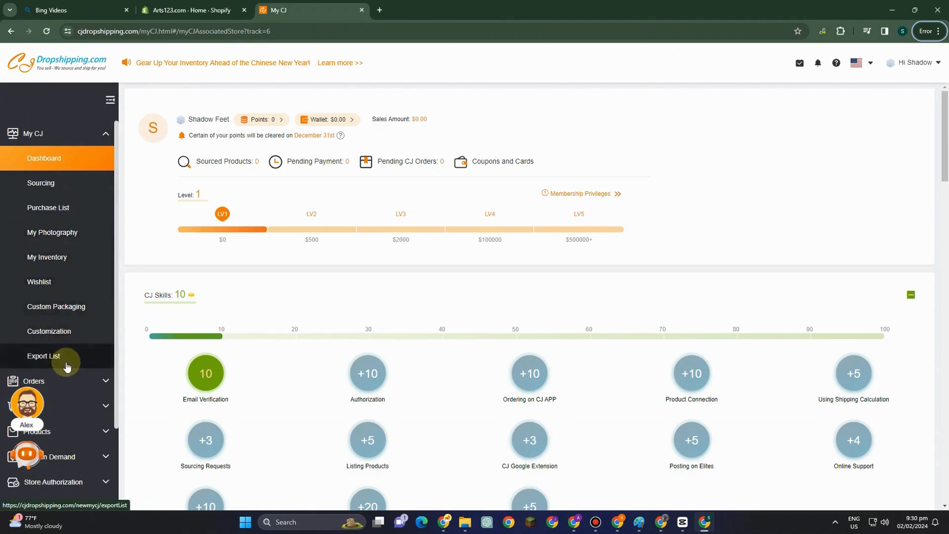
{"action": "scroll", "coordinate": [62, 346], "scroll_direction": "down", "scroll_amount": 2}
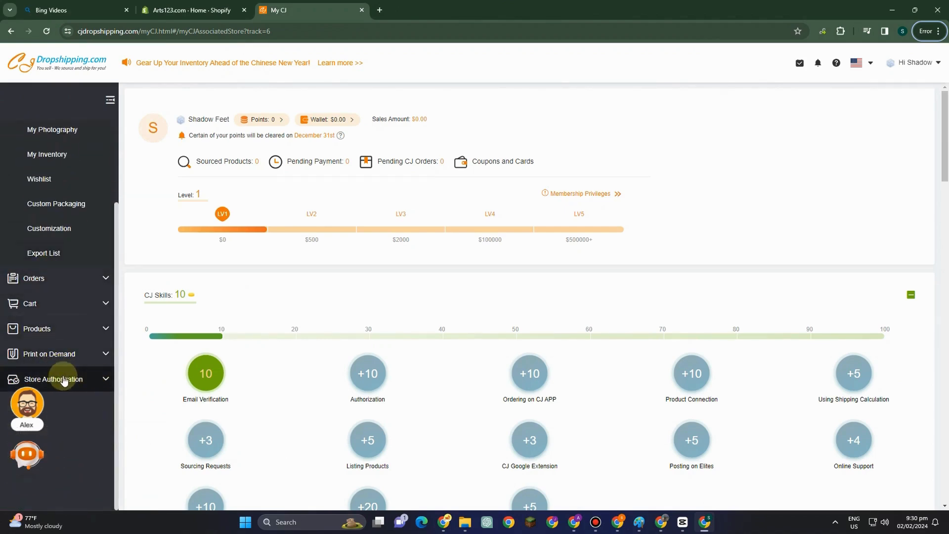
{"action": "left_click", "coordinate": [106, 379]}
{"action": "scroll", "coordinate": [103, 381], "scroll_direction": "down", "scroll_amount": 4}
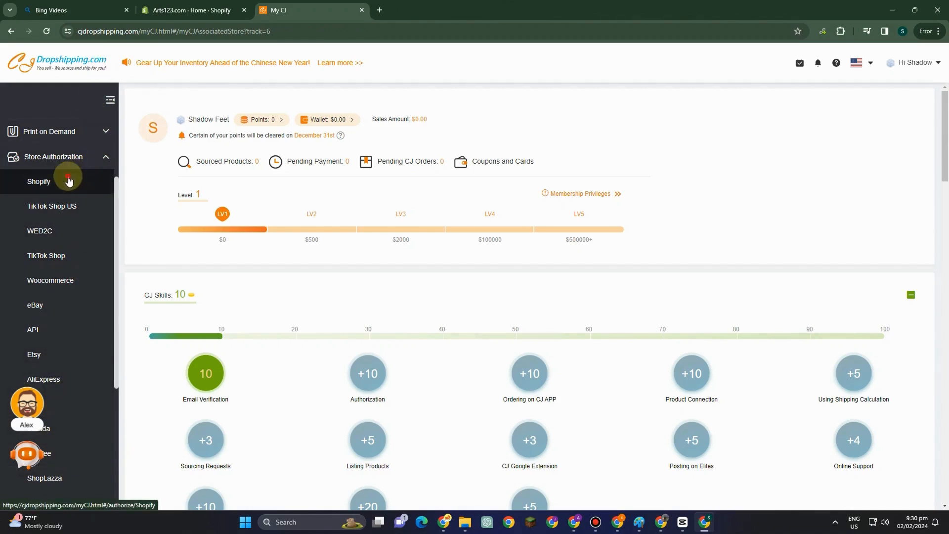
{"action": "left_click", "coordinate": [69, 182]}
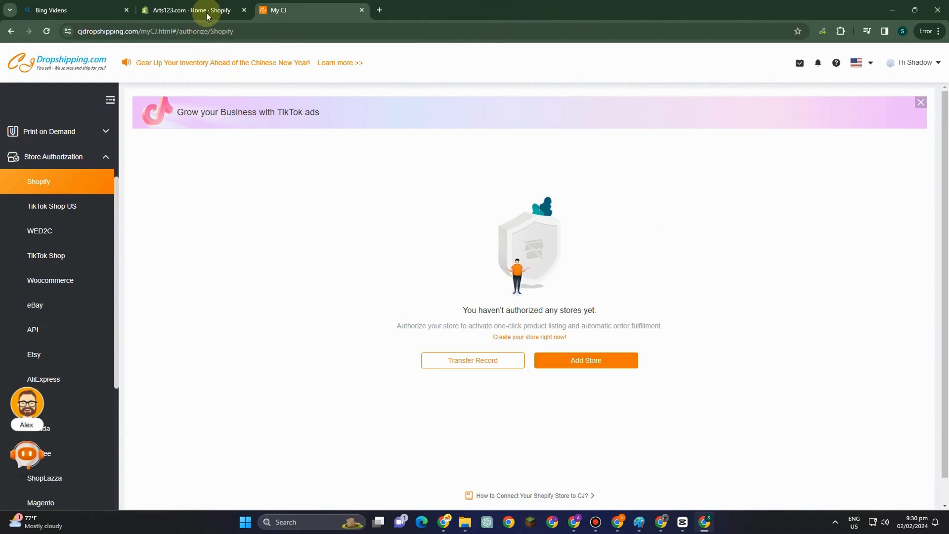
Add a Shopify store for authorization and start installing the "CJdropshipping: Much Faster" app from the Shopify App Store
{"action": "left_click", "coordinate": [609, 364]}
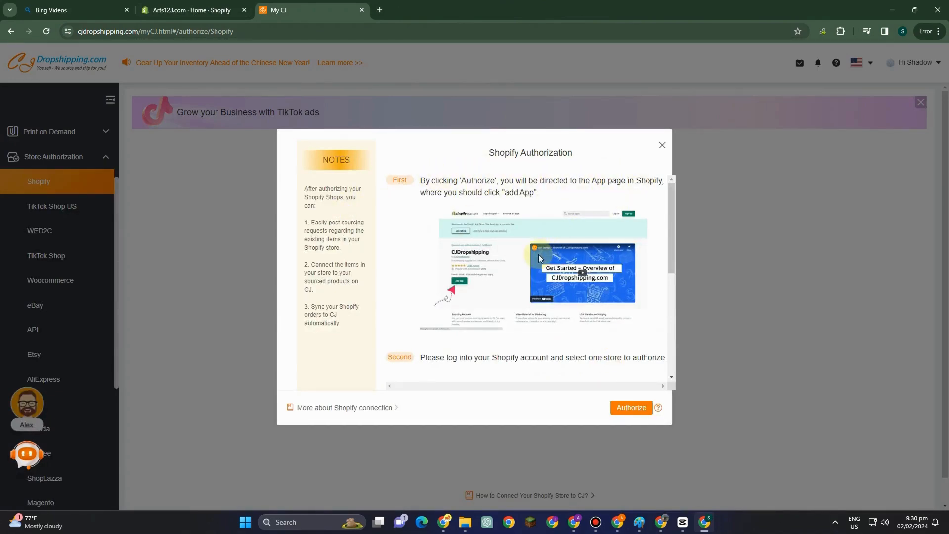
{"action": "scroll", "coordinate": [601, 263], "scroll_direction": "down", "scroll_amount": 6}
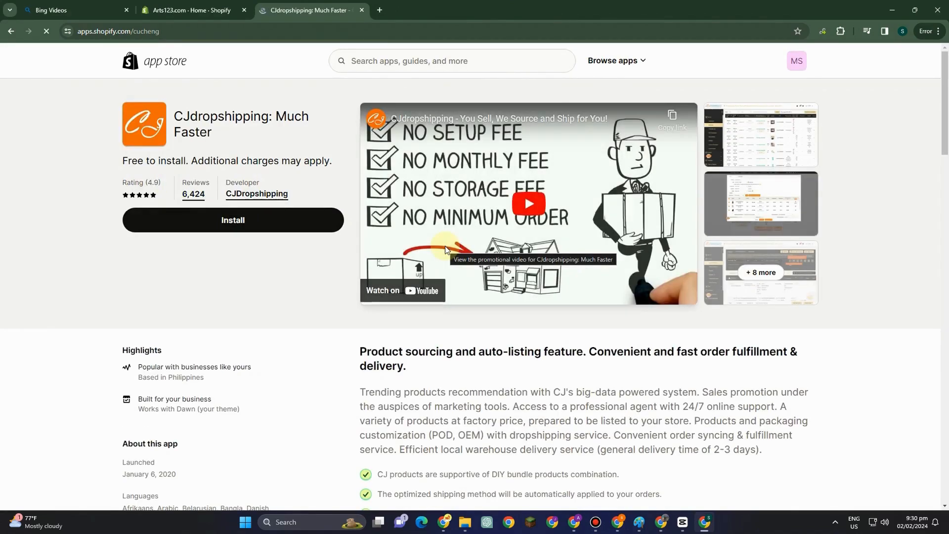
{"action": "left_click", "coordinate": [195, 10]}
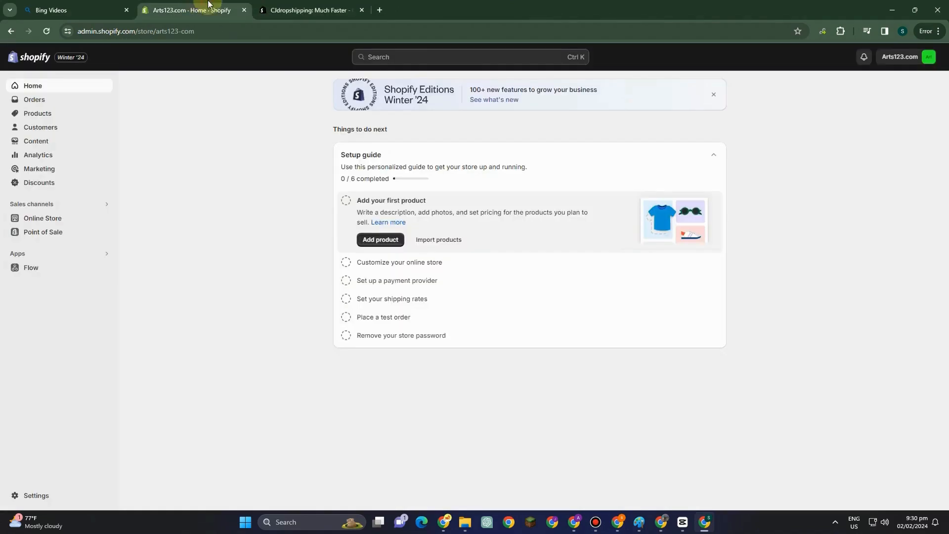
{"action": "left_click", "coordinate": [309, 10]}
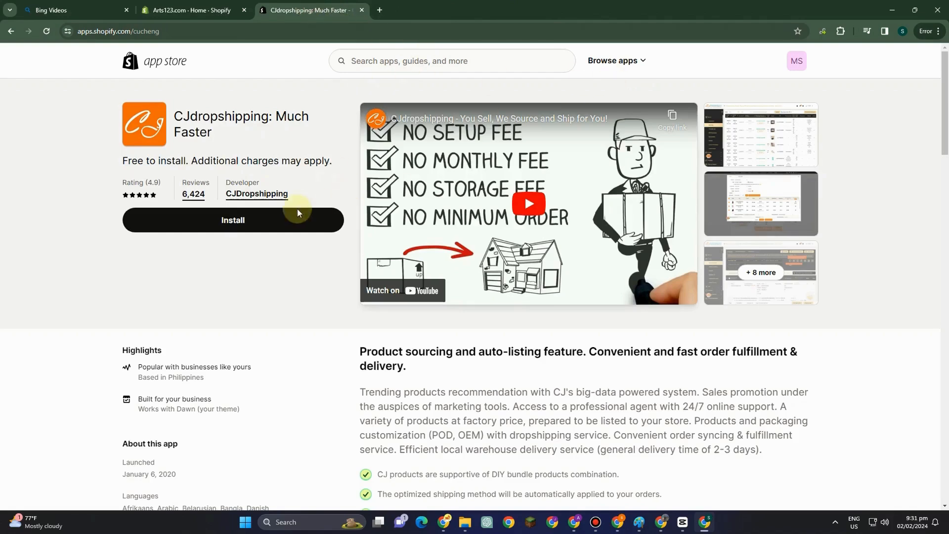
{"action": "left_click", "coordinate": [254, 222]}
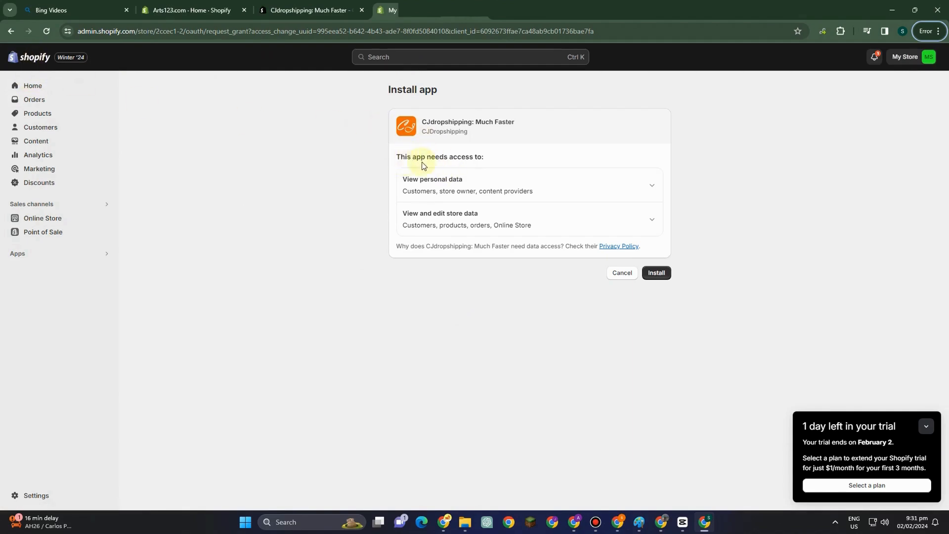
Review the personal data and store data permissions the CJdropshipping app requests, and approve its installation
{"action": "left_click", "coordinate": [650, 185]}
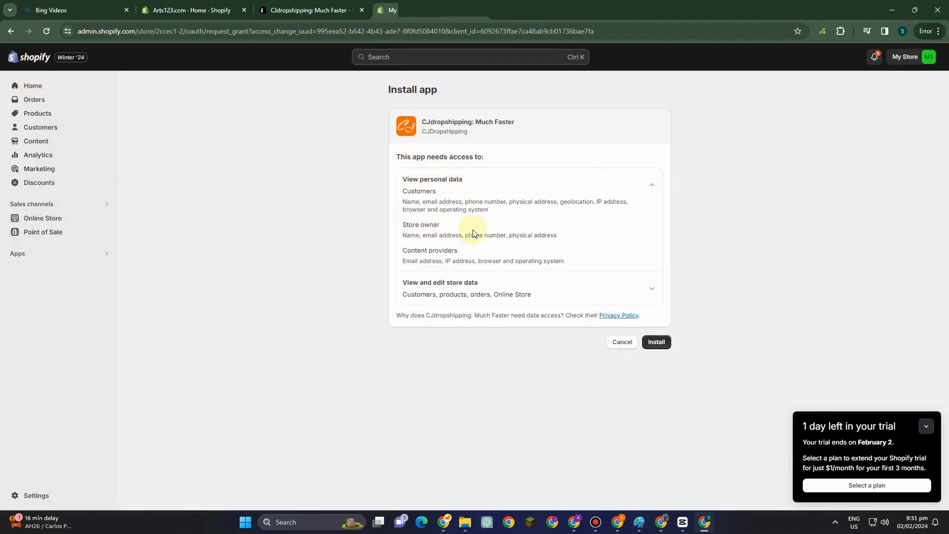
{"action": "left_click", "coordinate": [654, 291]}
{"action": "scroll", "coordinate": [480, 335], "scroll_direction": "down", "scroll_amount": 1}
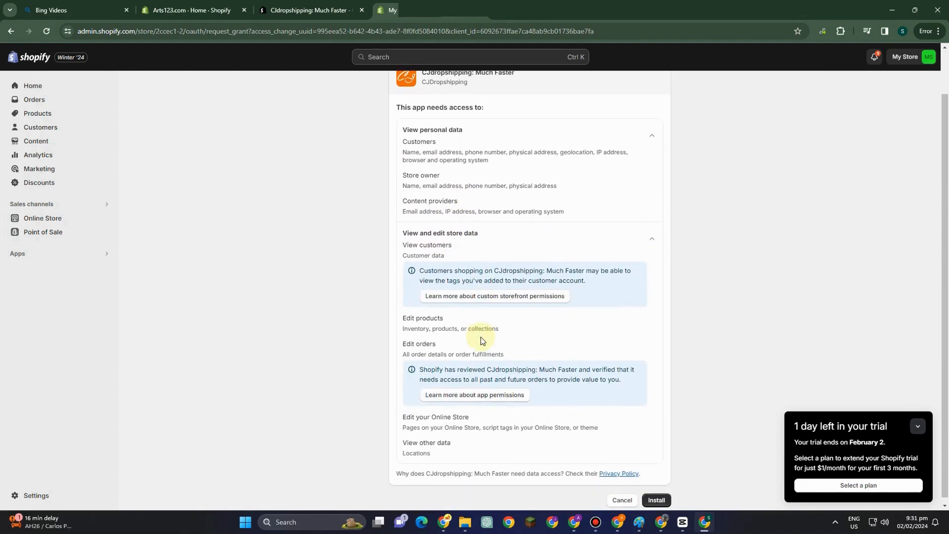
{"action": "scroll", "coordinate": [447, 352], "scroll_direction": "down", "scroll_amount": 1}
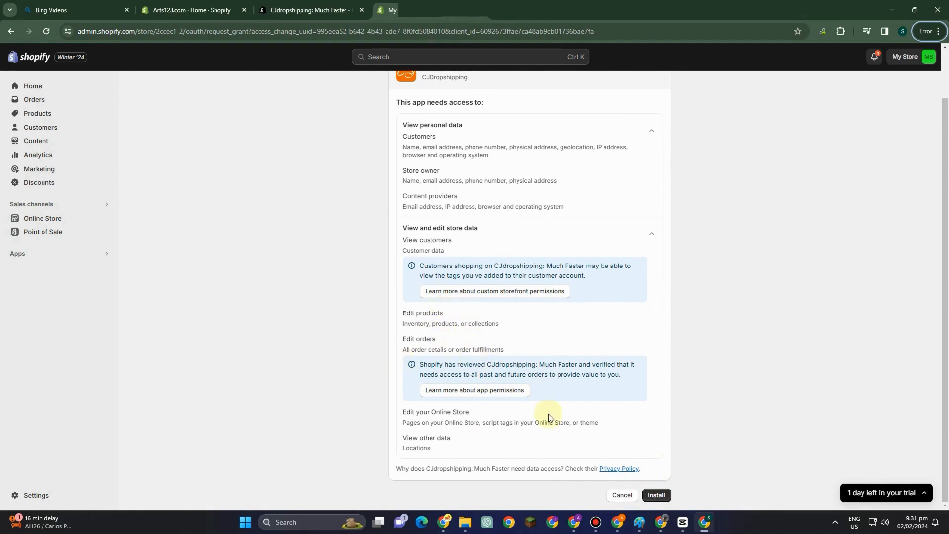
{"action": "left_click", "coordinate": [655, 496]}
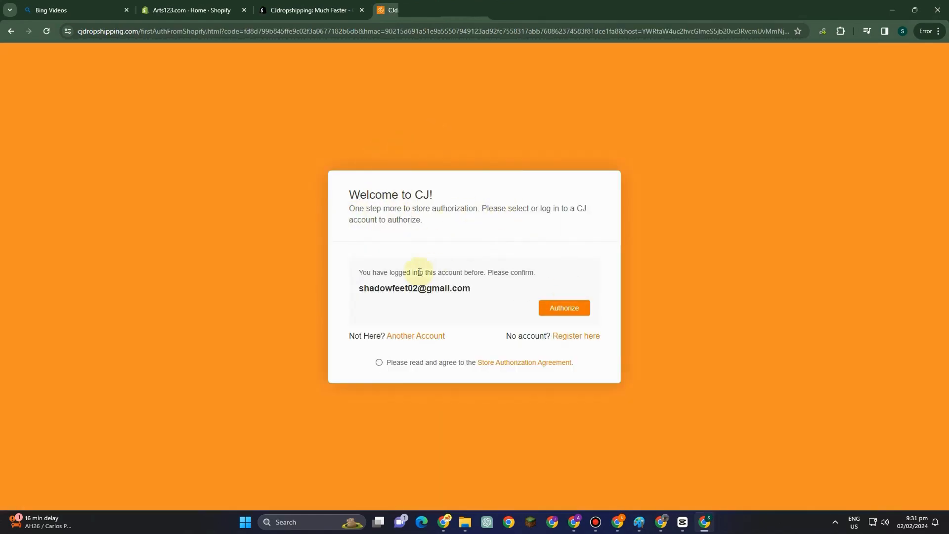
Authorize the store with the already logged-in CJ account and accept the Store Authorization Agreement
{"action": "left_click", "coordinate": [565, 312]}
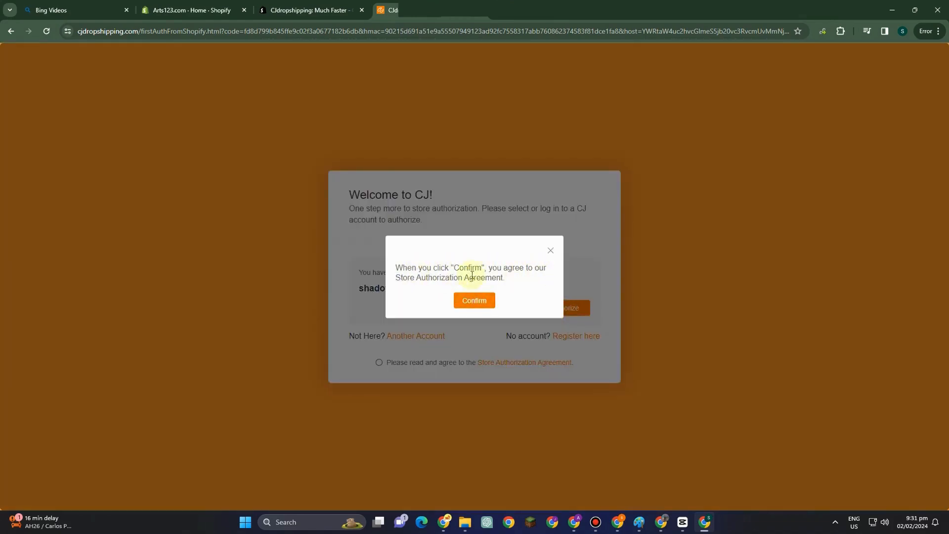
{"action": "left_click", "coordinate": [475, 302]}
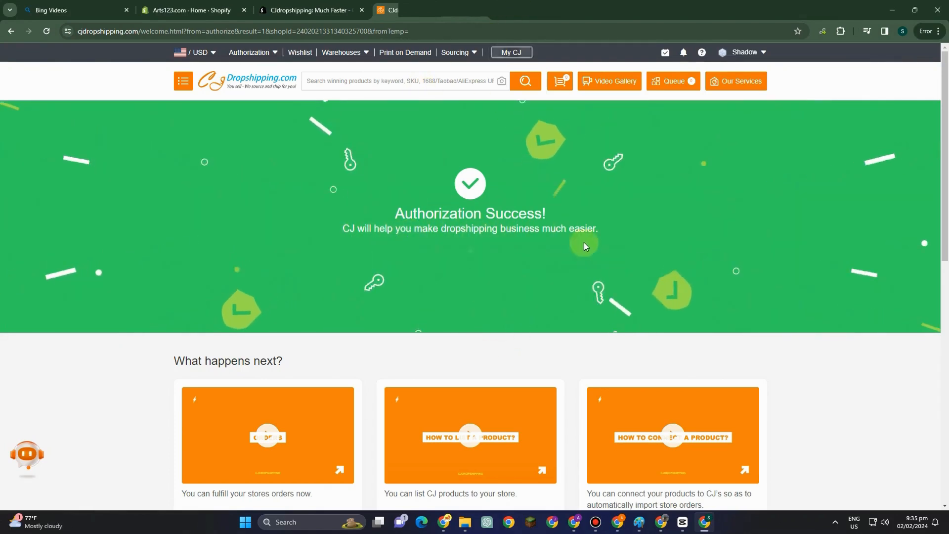
{"action": "scroll", "coordinate": [478, 288], "scroll_direction": "down", "scroll_amount": 9}
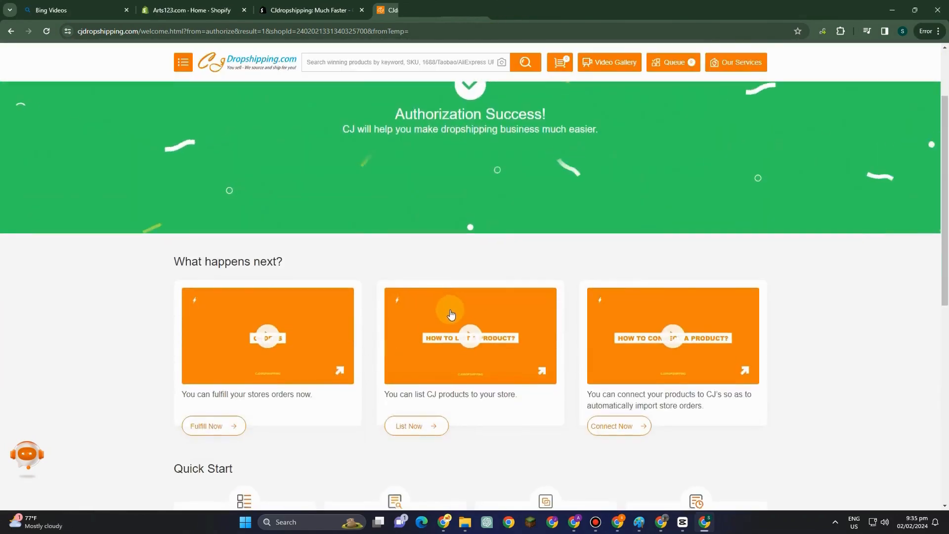
{"action": "scroll", "coordinate": [375, 307], "scroll_direction": "up", "scroll_amount": 10}
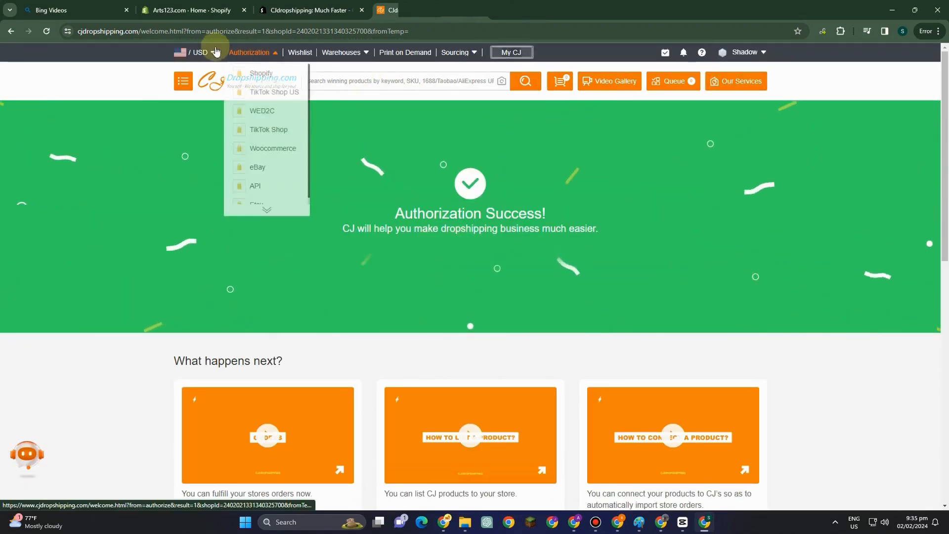
Open the CJdropshipping home page and decline the assistant's welcome offer with "No. Thanks."
{"action": "left_click", "coordinate": [207, 88]}
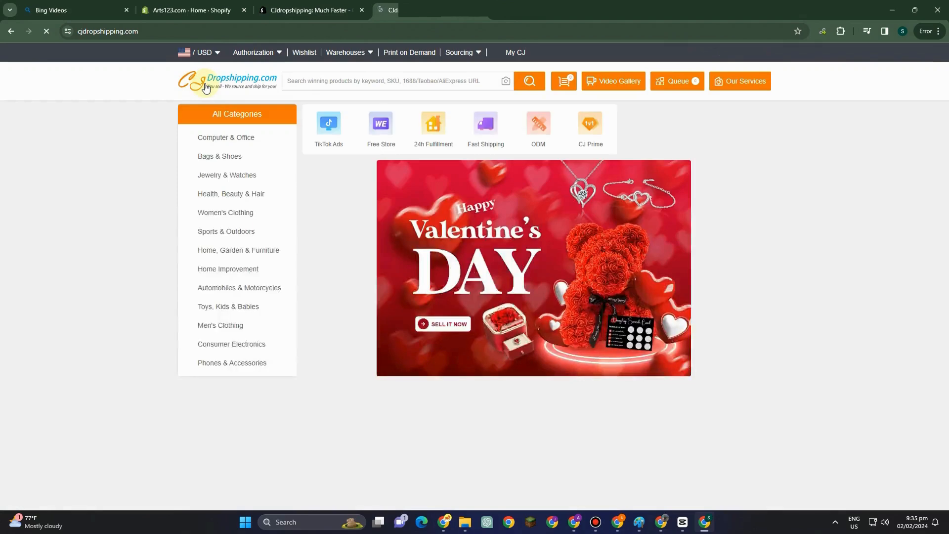
{"action": "scroll", "coordinate": [383, 304], "scroll_direction": "down", "scroll_amount": 2}
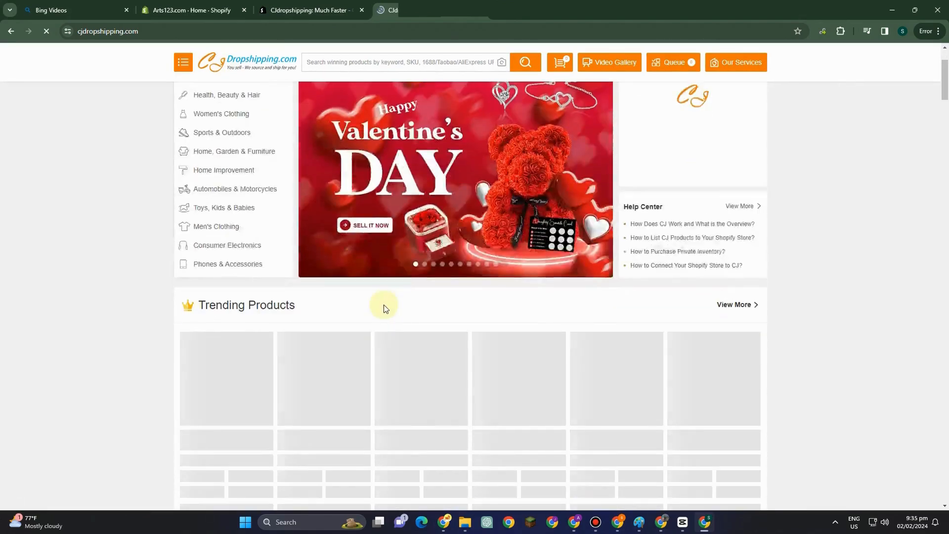
{"action": "scroll", "coordinate": [354, 296], "scroll_direction": "down", "scroll_amount": 4}
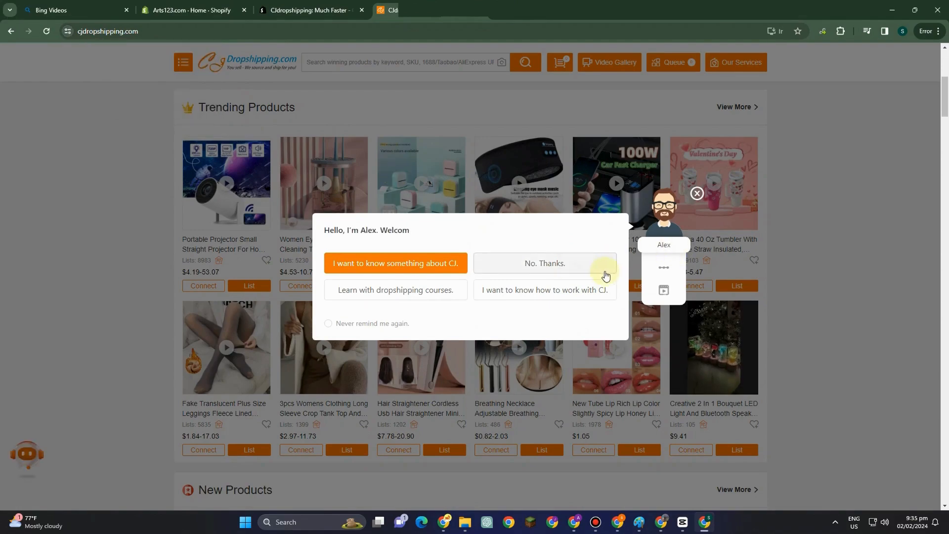
{"action": "left_click", "coordinate": [609, 265]}
{"action": "scroll", "coordinate": [606, 250], "scroll_direction": "down", "scroll_amount": 6}
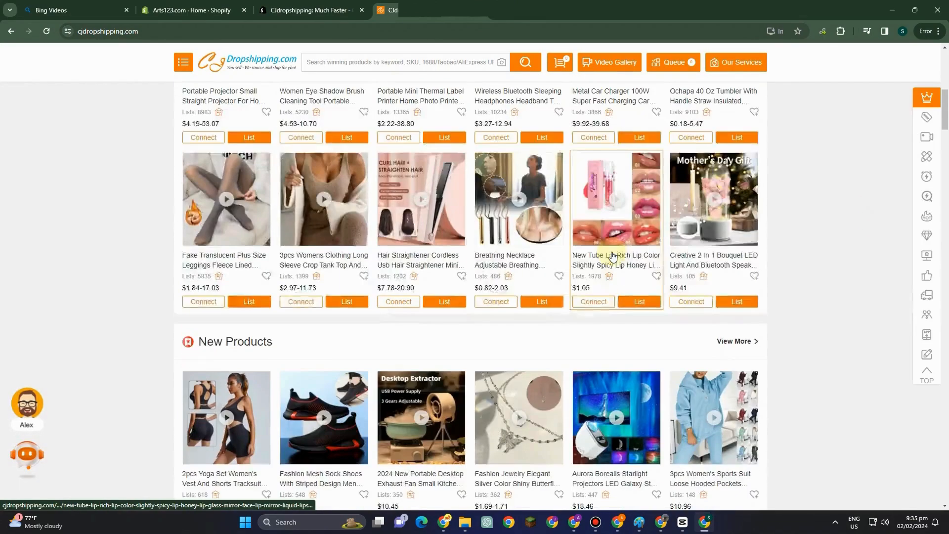
{"action": "scroll", "coordinate": [508, 249], "scroll_direction": "up", "scroll_amount": 7}
{"action": "scroll", "coordinate": [508, 249], "scroll_direction": "up", "scroll_amount": 5}
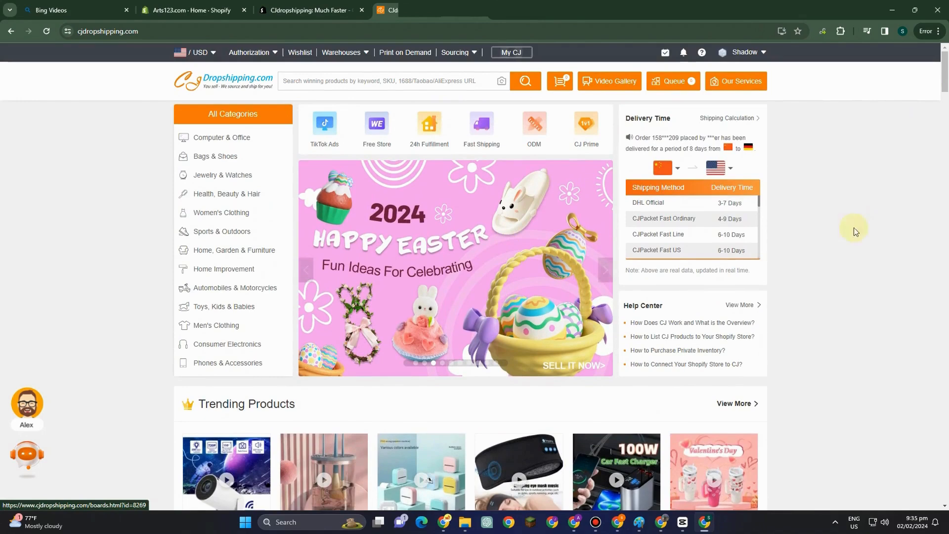
Examine the product categories and the trending, new and video product sections on the home page
{"action": "mouse_move", "coordinate": [236, 143]}
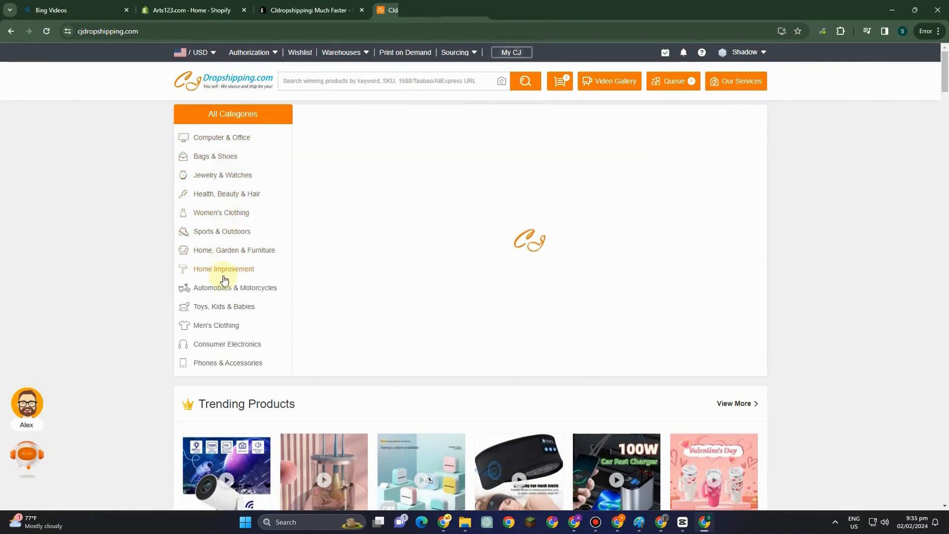
{"action": "scroll", "coordinate": [262, 304], "scroll_direction": "down", "scroll_amount": 1}
{"action": "scroll", "coordinate": [262, 304], "scroll_direction": "down", "scroll_amount": 8}
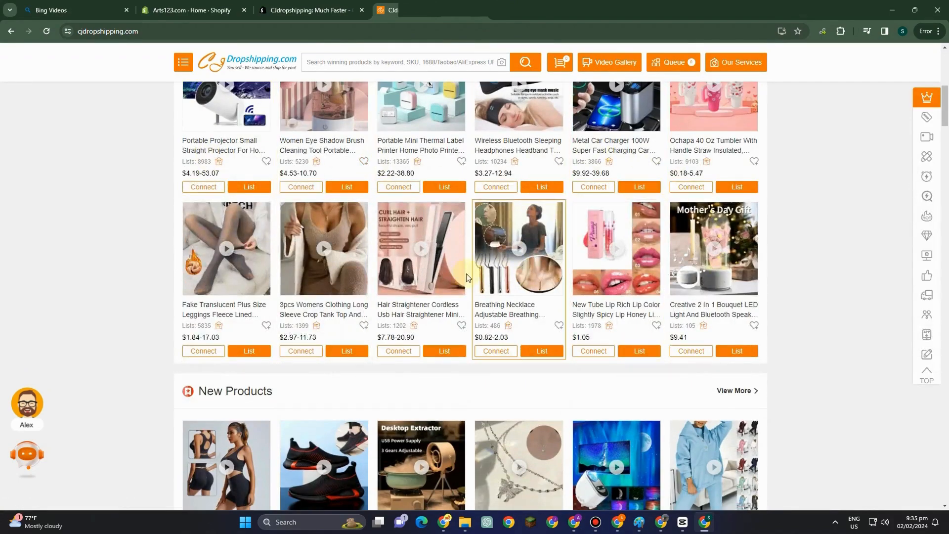
{"action": "scroll", "coordinate": [652, 317], "scroll_direction": "down", "scroll_amount": 4}
{"action": "scroll", "coordinate": [652, 317], "scroll_direction": "down", "scroll_amount": 6}
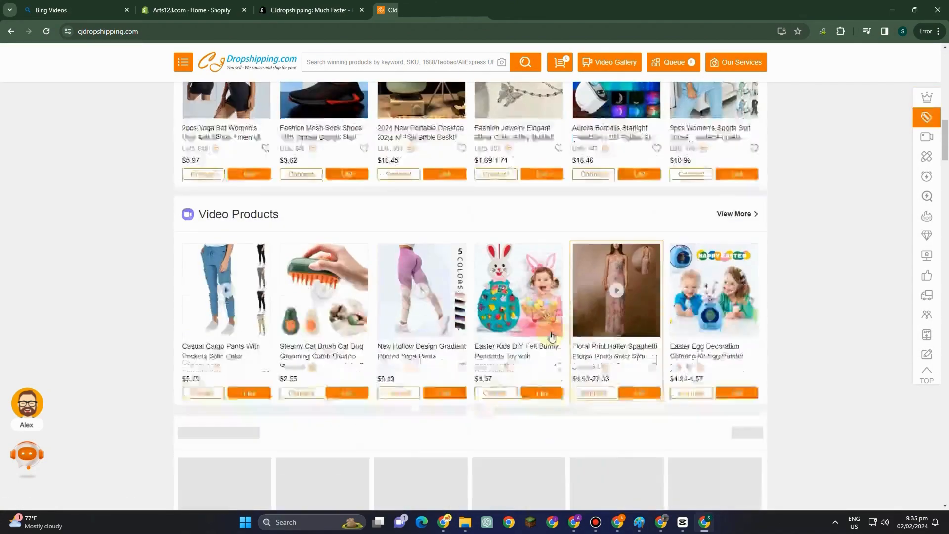
{"action": "scroll", "coordinate": [521, 318], "scroll_direction": "up", "scroll_amount": 2}
{"action": "scroll", "coordinate": [521, 312], "scroll_direction": "up", "scroll_amount": 15}
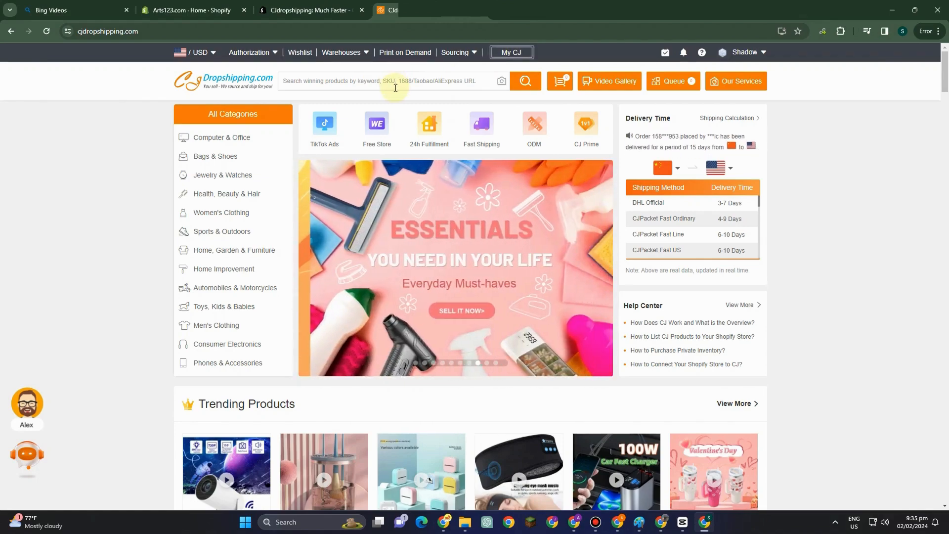
Open the Fashion Mesh Sock Shoes product page from the New Products section
{"action": "scroll", "coordinate": [401, 100], "scroll_direction": "down", "scroll_amount": 4}
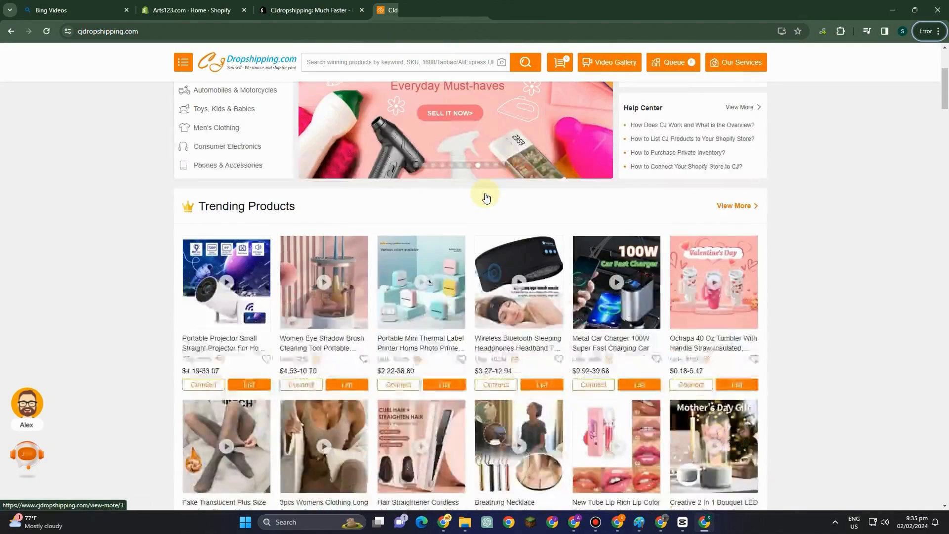
{"action": "scroll", "coordinate": [486, 198], "scroll_direction": "down", "scroll_amount": 4}
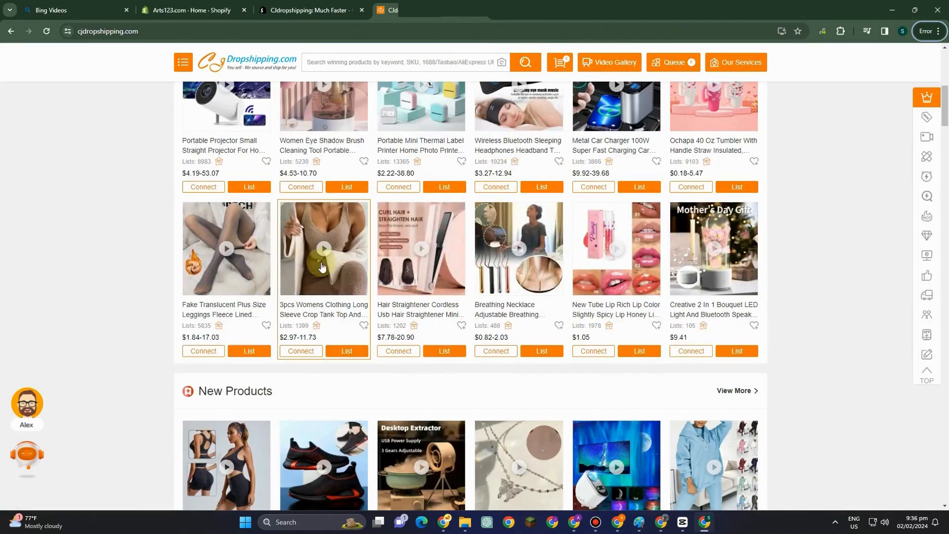
{"action": "scroll", "coordinate": [614, 290], "scroll_direction": "down", "scroll_amount": 5}
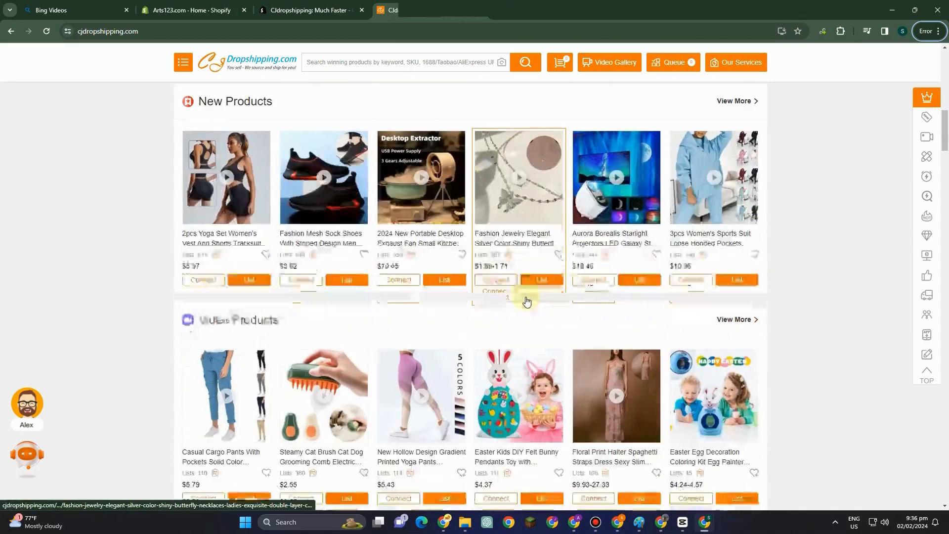
{"action": "mouse_move", "coordinate": [322, 187]}
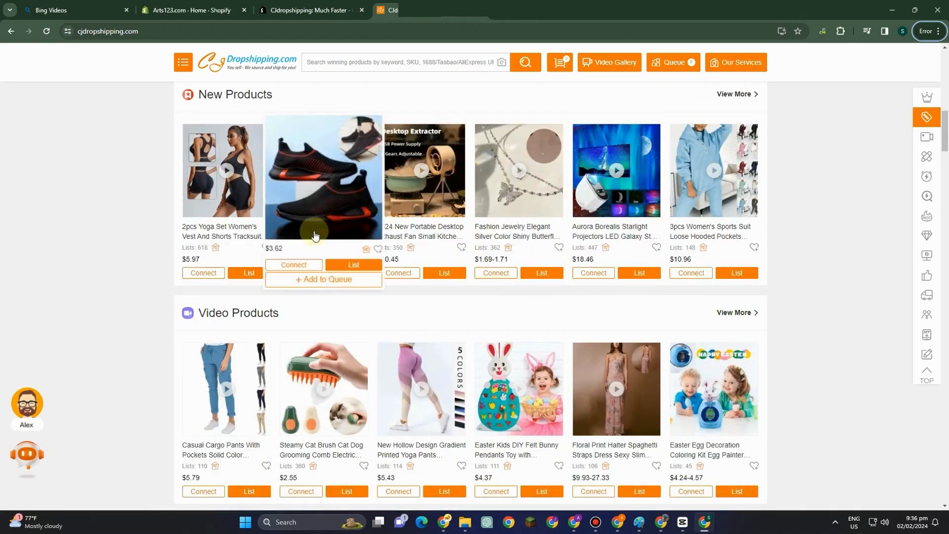
{"action": "left_click", "coordinate": [320, 202]}
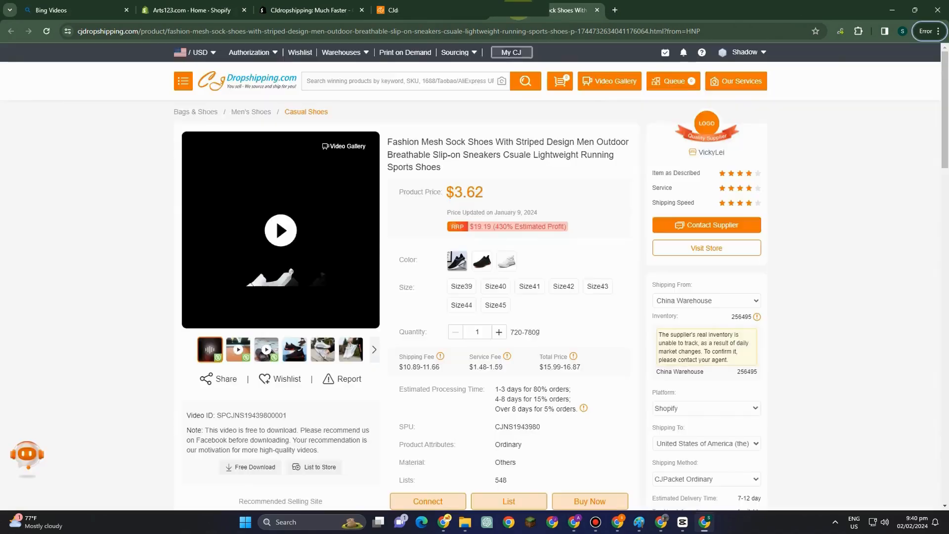
Start connecting the mesh sock shoes to a store product and decline the assistant's welcome offer
{"action": "scroll", "coordinate": [662, 310], "scroll_direction": "down", "scroll_amount": 3}
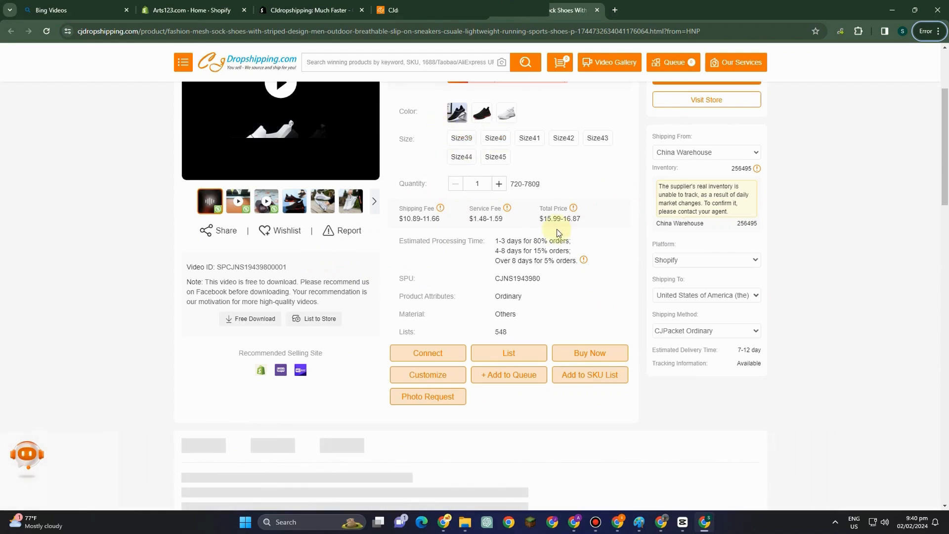
{"action": "left_click", "coordinate": [441, 356]}
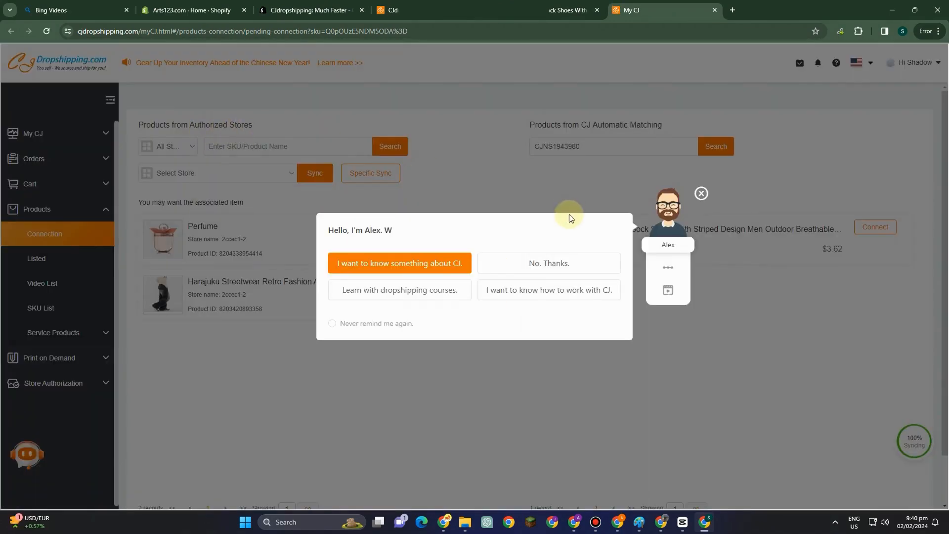
{"action": "left_click", "coordinate": [590, 272]}
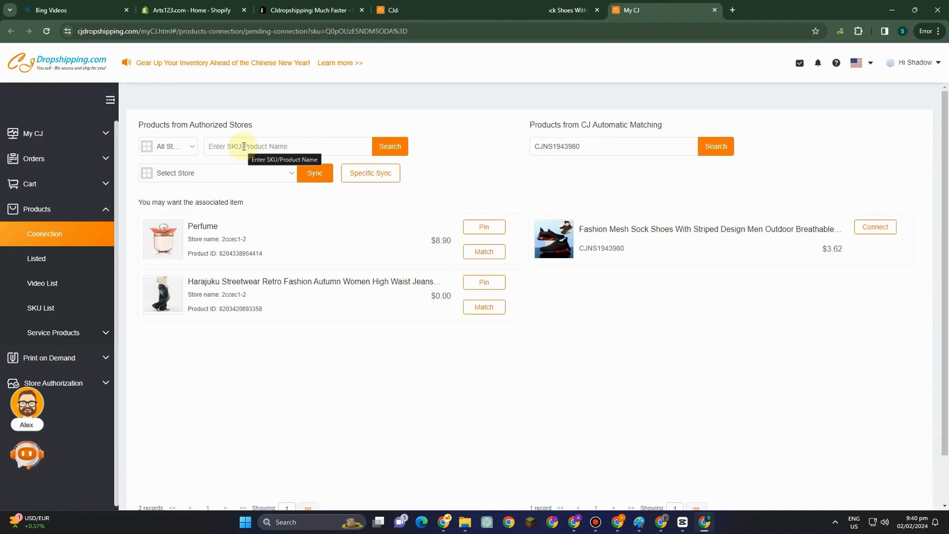
Select store 2ccec1-2 and run a specific product sync for the dates 2024-02-02 to 2024-02-29
{"action": "left_click", "coordinate": [284, 174]}
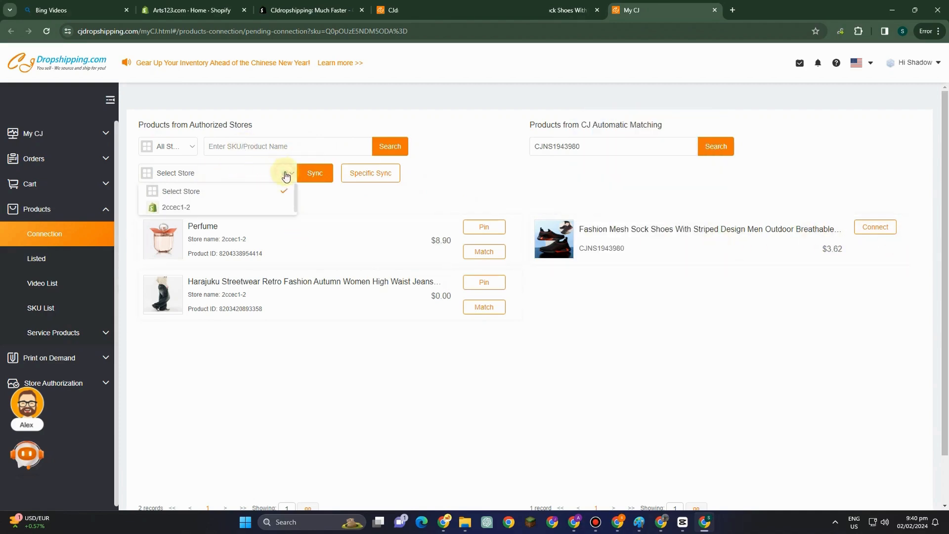
{"action": "left_click", "coordinate": [200, 207]}
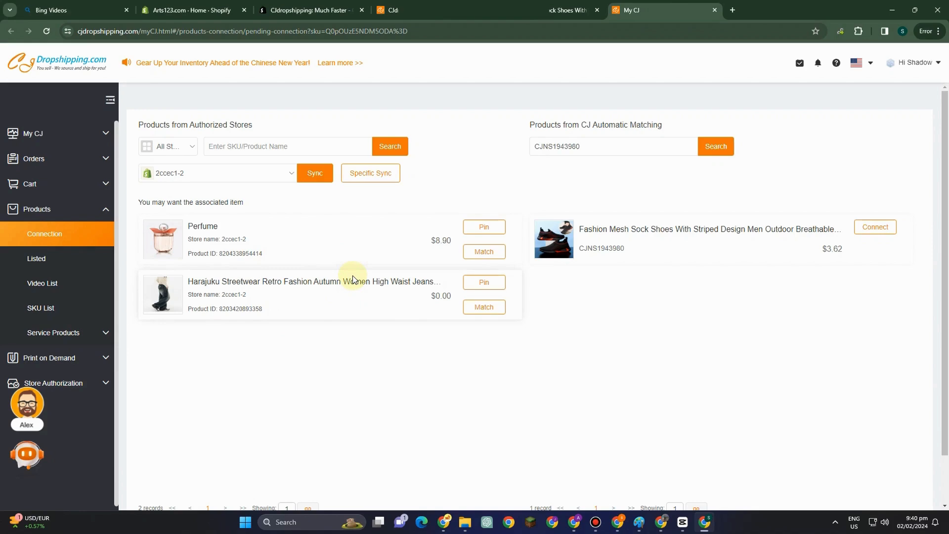
{"action": "left_click", "coordinate": [372, 179]}
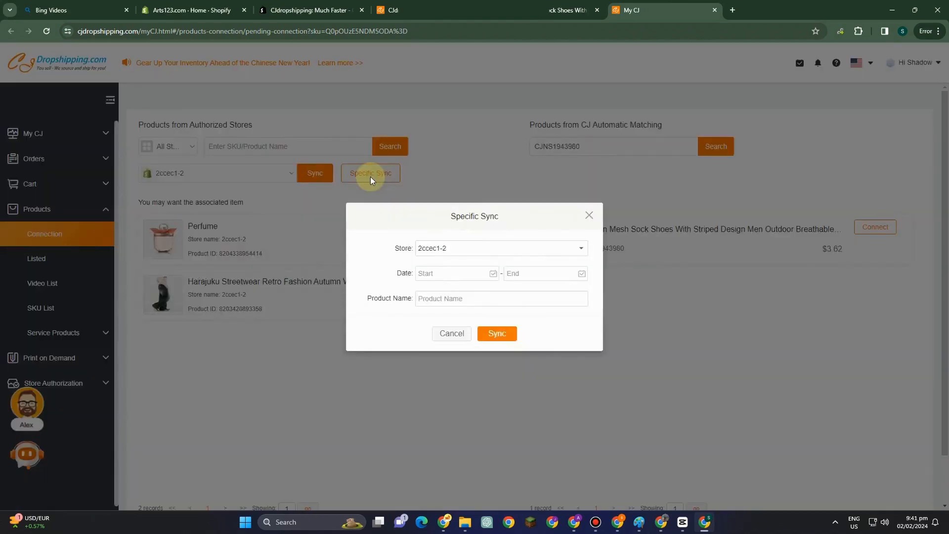
{"action": "left_click", "coordinate": [487, 276]}
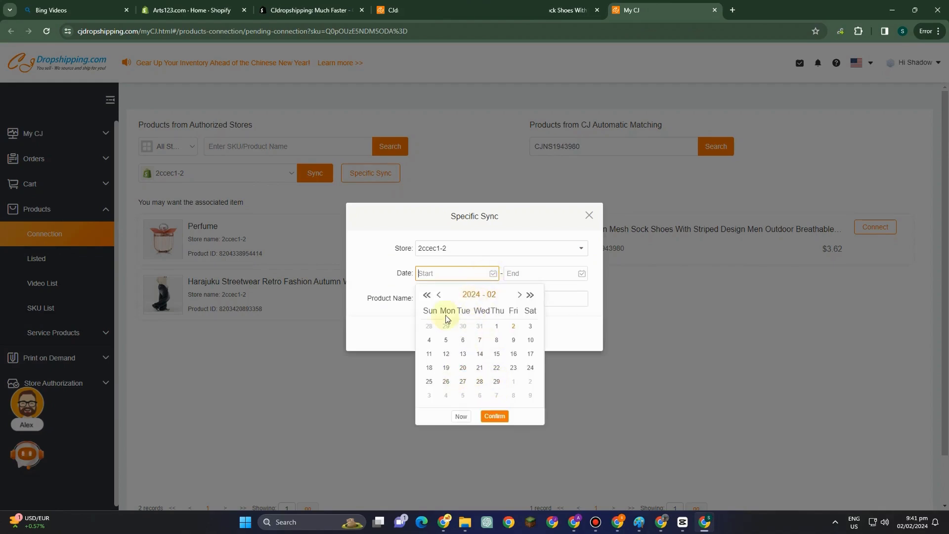
{"action": "left_click", "coordinate": [519, 328]}
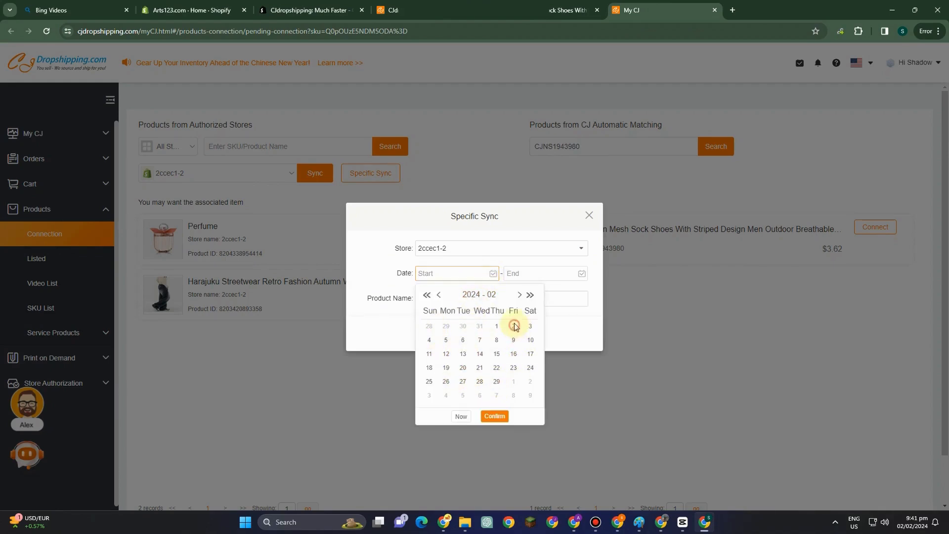
{"action": "left_click", "coordinate": [577, 273]}
{"action": "left_click", "coordinate": [586, 381]}
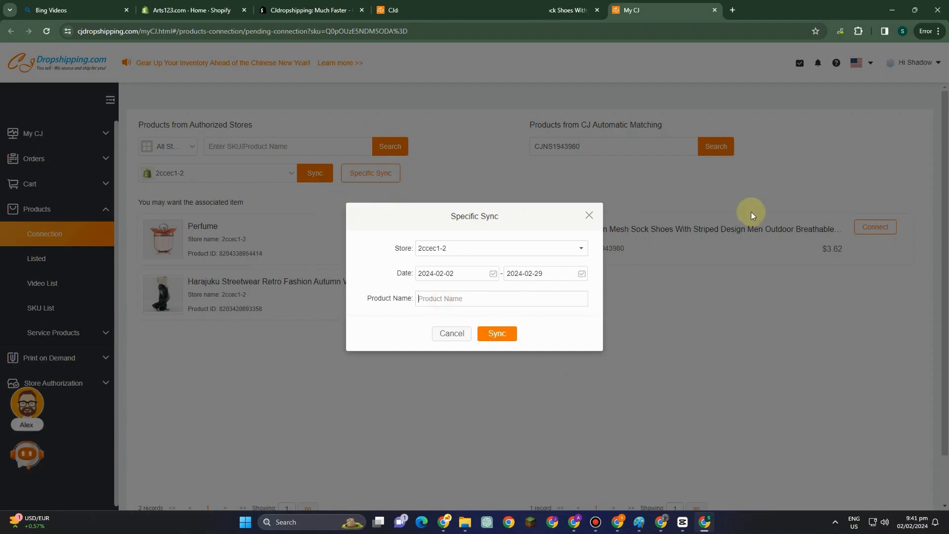
{"action": "left_click", "coordinate": [498, 334]}
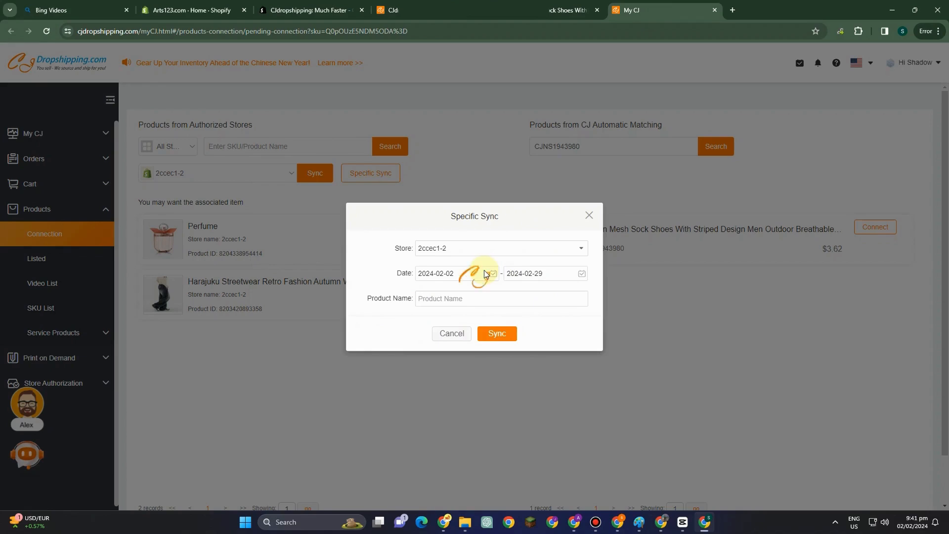
{"action": "left_click", "coordinate": [548, 310]}
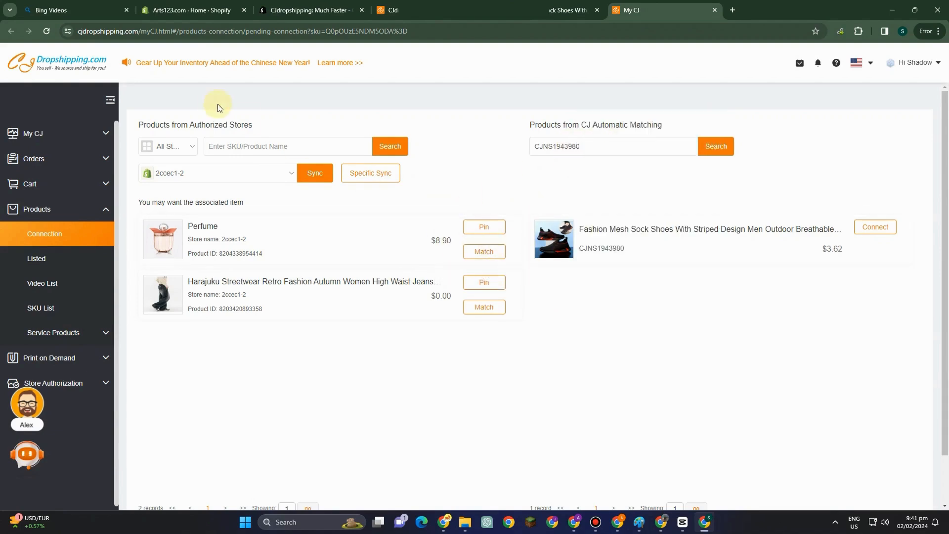
Try to connect the automatically matched mesh sock shoes to a store product, reloading the page before trying again
{"action": "left_click", "coordinate": [871, 232]}
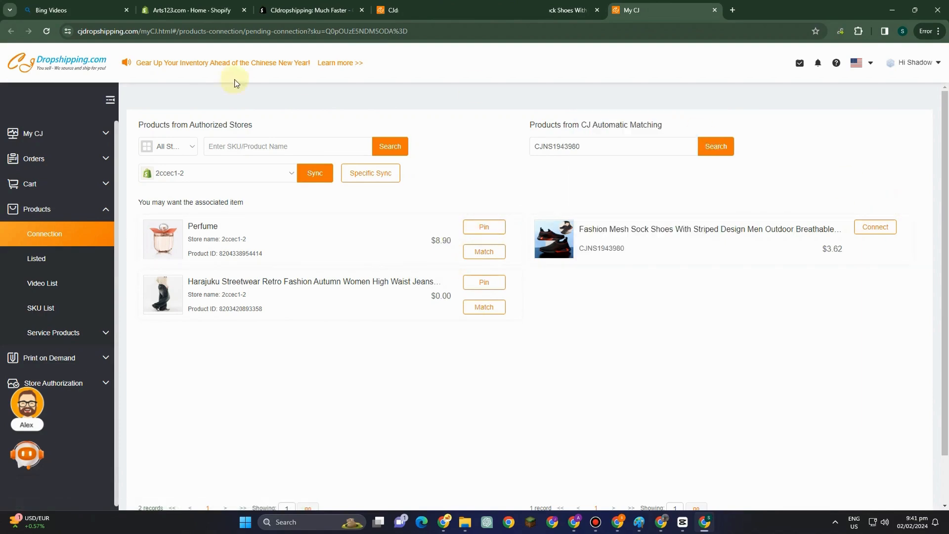
{"action": "left_click", "coordinate": [46, 30]}
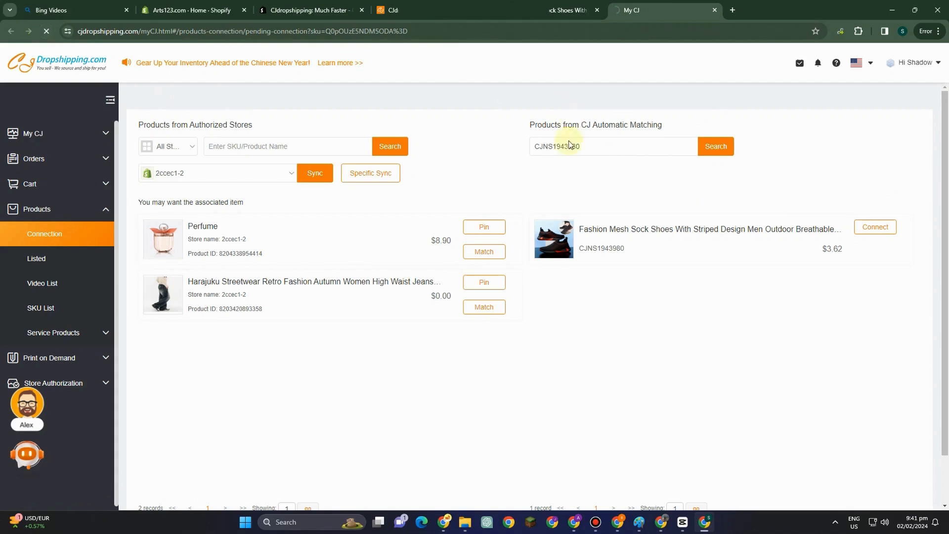
{"action": "left_click", "coordinate": [873, 229]}
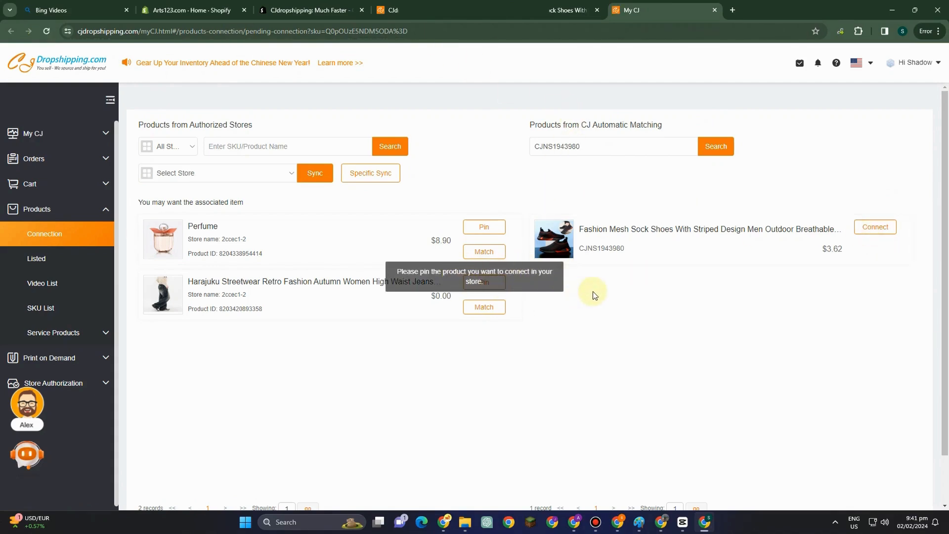
Open the Fashion Mesh Sock Shoes product page from the matching results and start listing the product to the store
{"action": "left_click", "coordinate": [683, 229]}
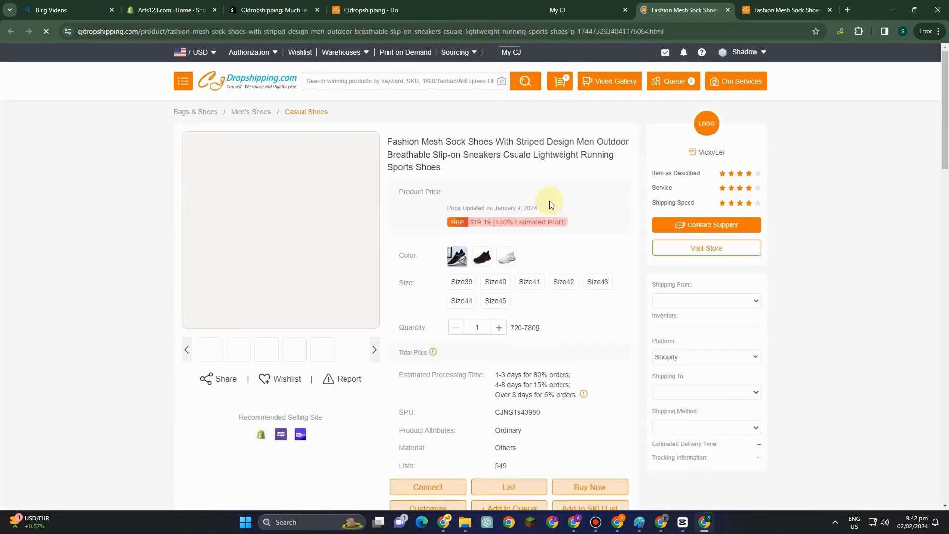
{"action": "scroll", "coordinate": [555, 288], "scroll_direction": "down", "scroll_amount": 7}
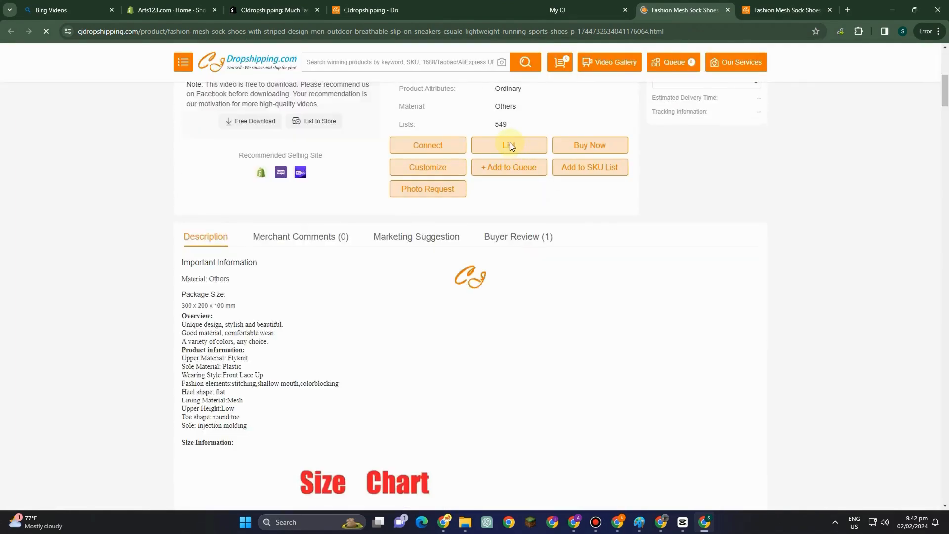
{"action": "left_click", "coordinate": [508, 146]}
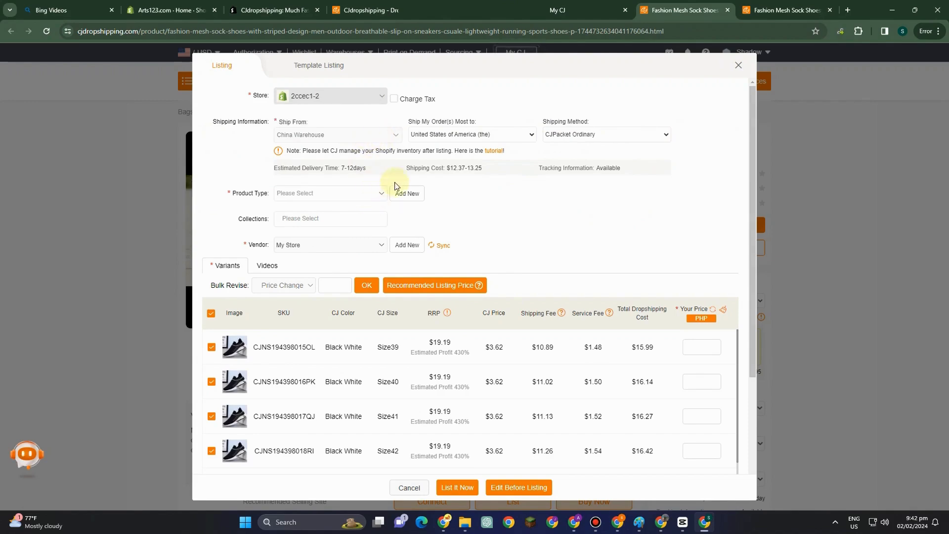
Open the entry for a new product type and assign the listing to the Home page collection
{"action": "left_click", "coordinate": [381, 194]}
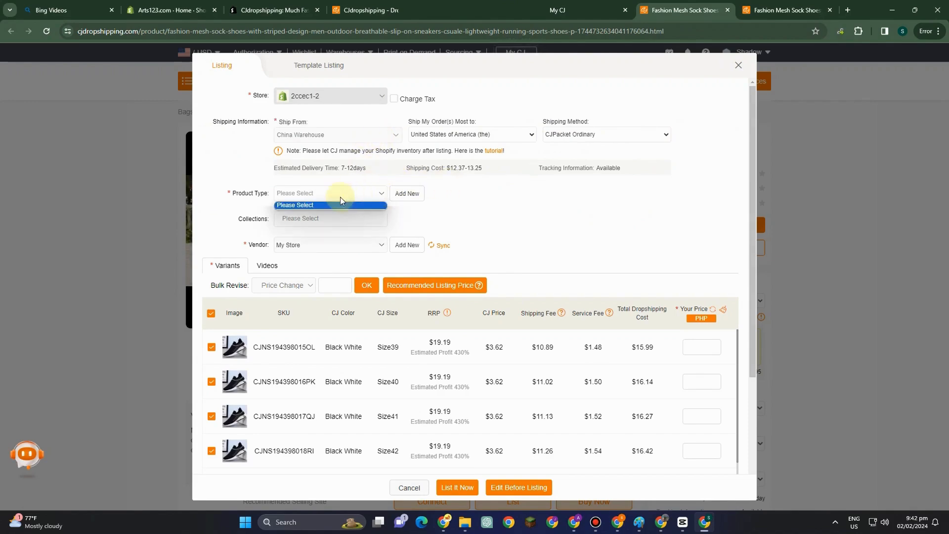
{"action": "left_click", "coordinate": [406, 193]}
{"action": "left_click", "coordinate": [372, 198]}
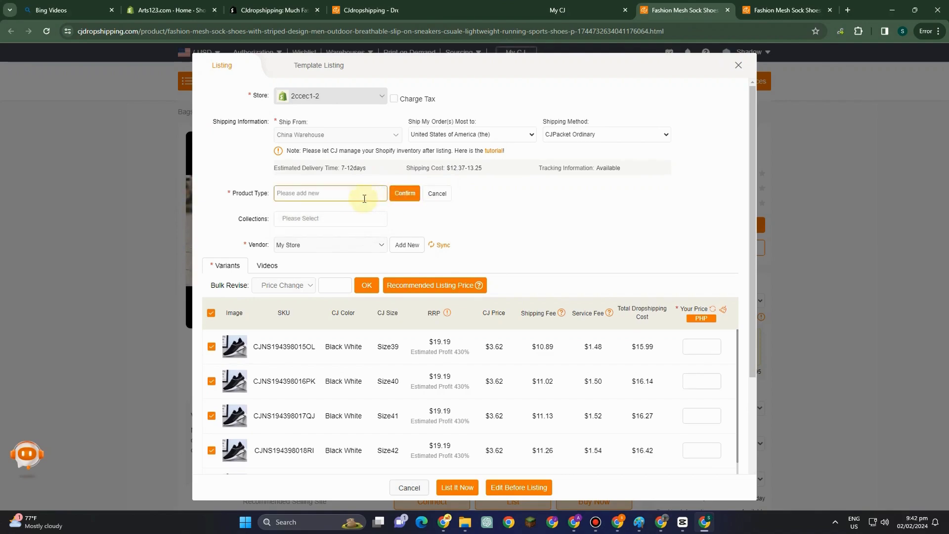
{"action": "left_click", "coordinate": [319, 219]}
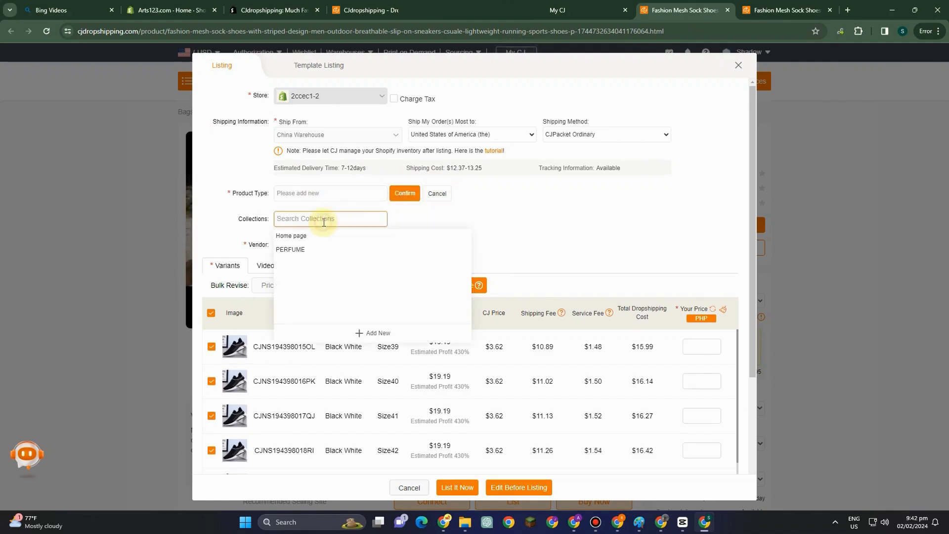
{"action": "left_click", "coordinate": [292, 235]}
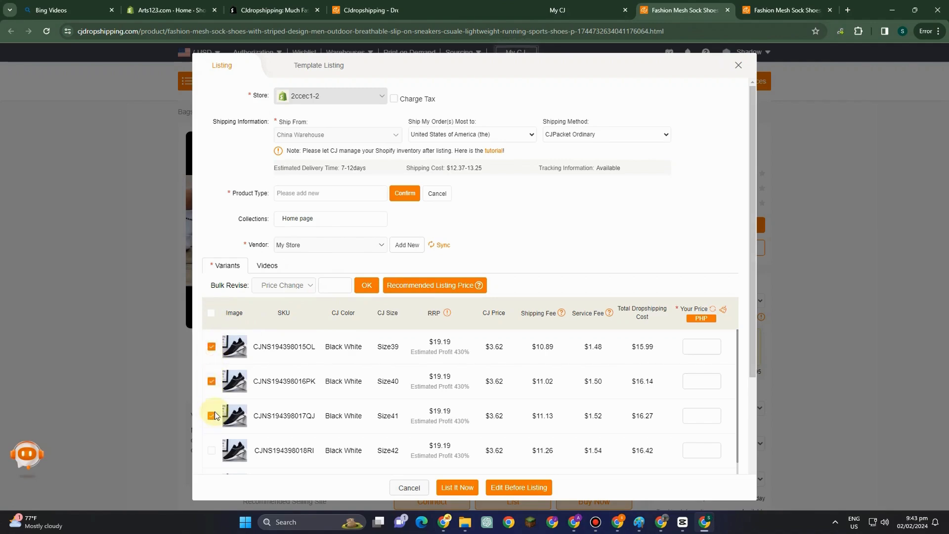
Examine the variants' costs, the available shipping methods and the destination countries for the listing
{"action": "scroll", "coordinate": [506, 240], "scroll_direction": "down", "scroll_amount": 2}
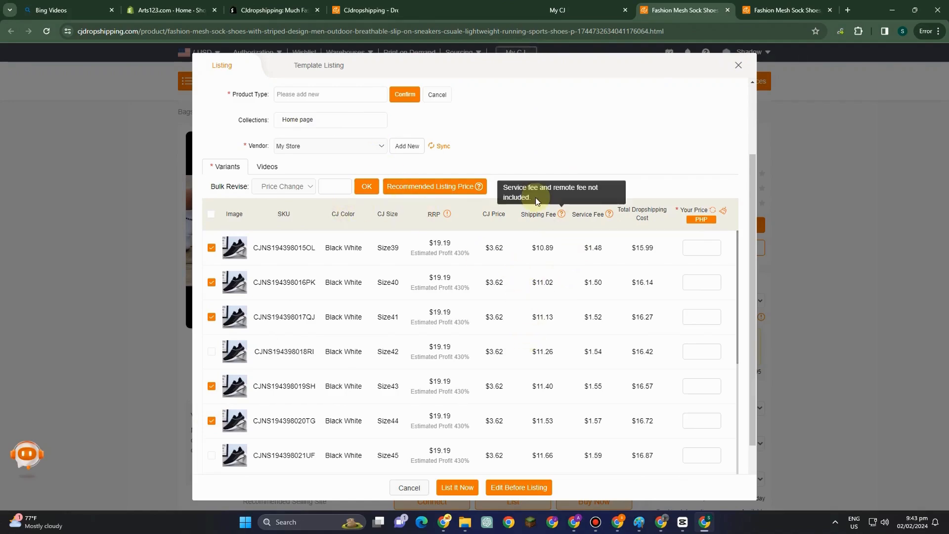
{"action": "scroll", "coordinate": [384, 154], "scroll_direction": "up", "scroll_amount": 2}
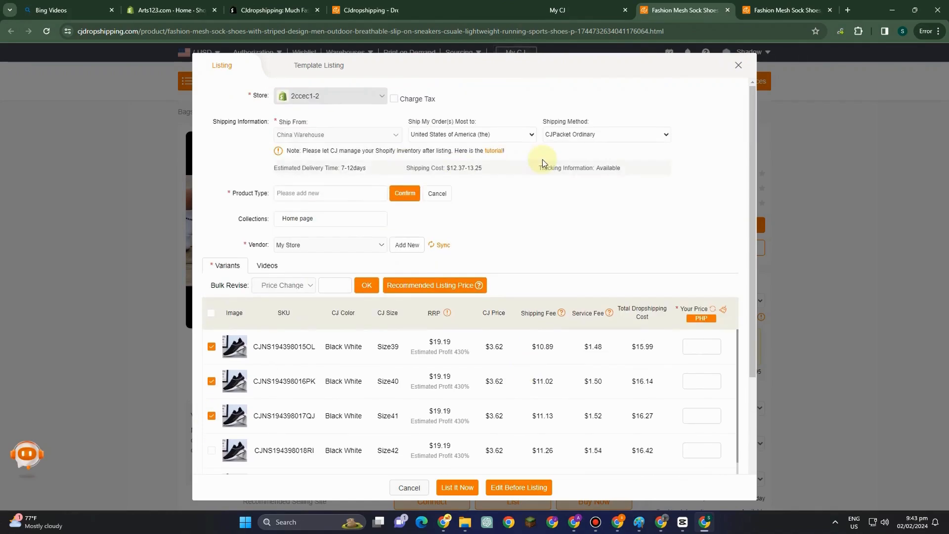
{"action": "left_click", "coordinate": [602, 137]}
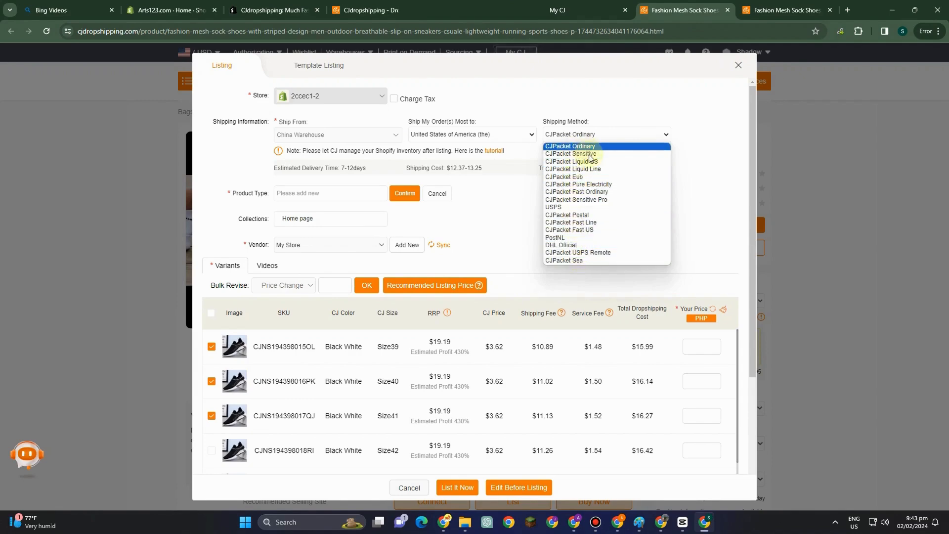
{"action": "left_click", "coordinate": [527, 135]}
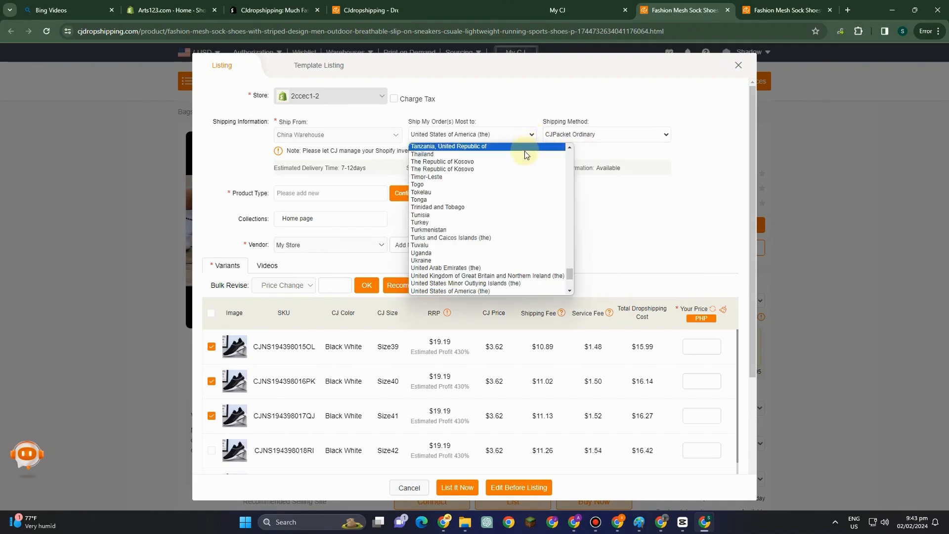
{"action": "left_click", "coordinate": [662, 221]}
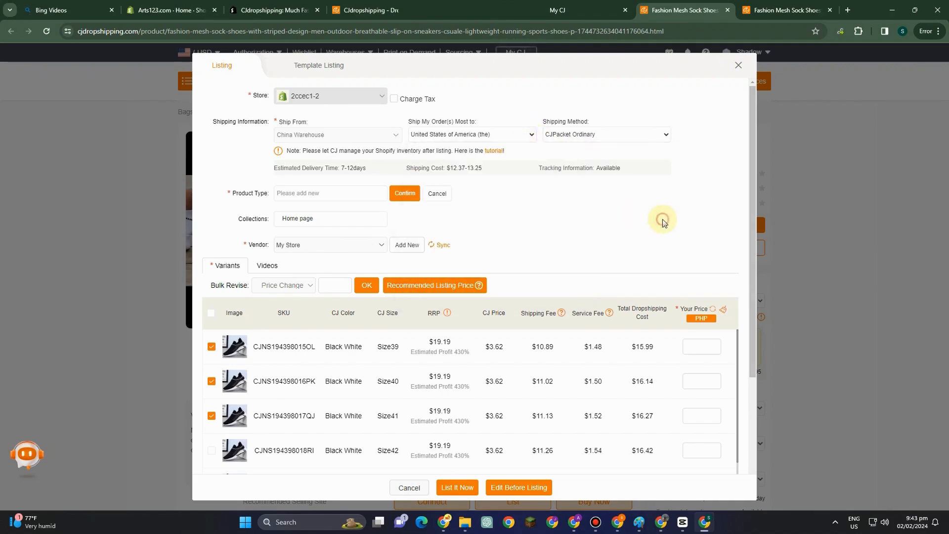
Submit the mesh sock shoes for immediate listing in the store without editing them beforehand
{"action": "scroll", "coordinate": [662, 220], "scroll_direction": "down", "scroll_amount": 3}
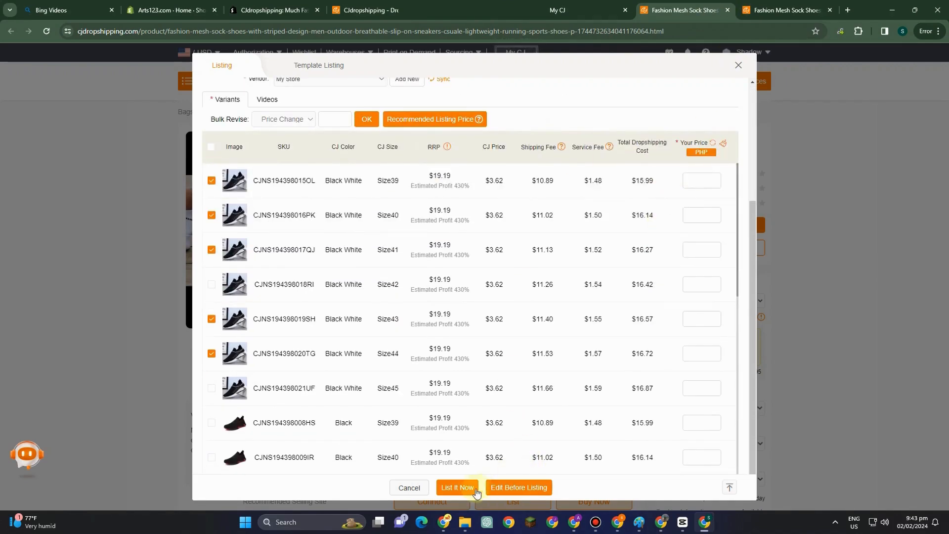
{"action": "left_click", "coordinate": [454, 488]}
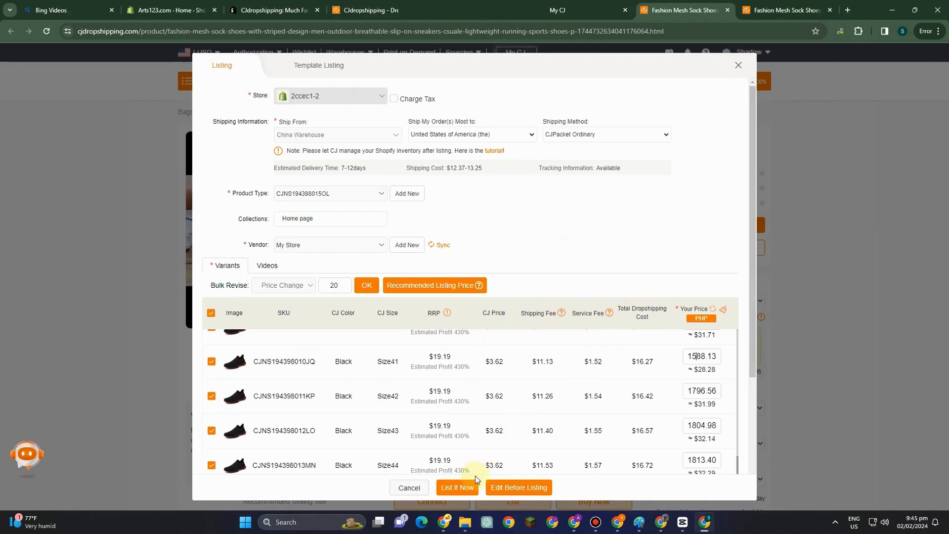
{"action": "left_click", "coordinate": [459, 487]}
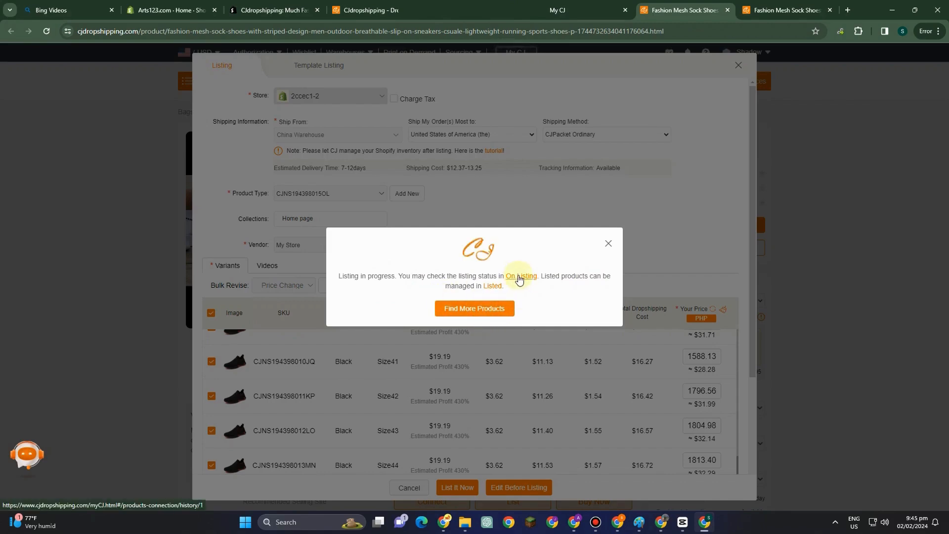
Check the Listed products page in a new tab, and view the listed shoes in the Shopify store
{"action": "right_click", "coordinate": [492, 286]}
{"action": "left_click", "coordinate": [516, 300]}
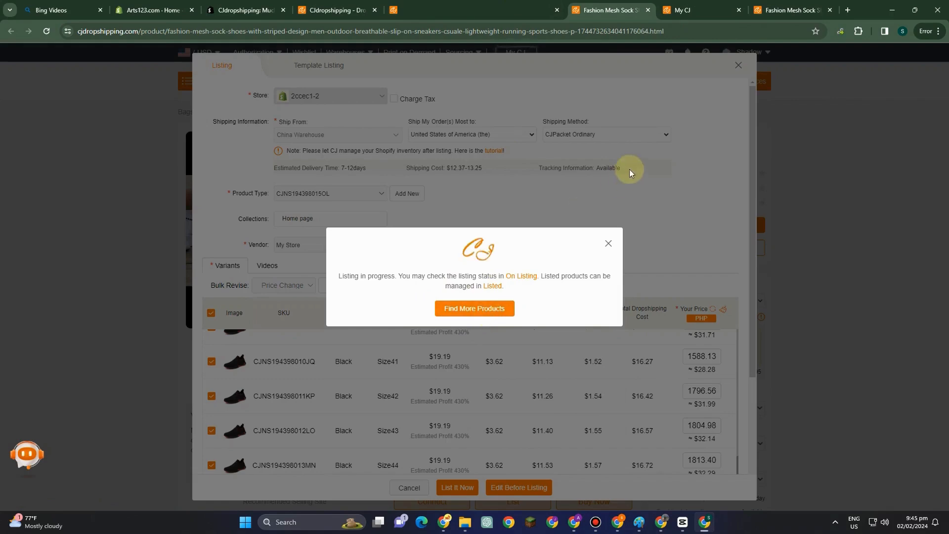
{"action": "left_click", "coordinate": [682, 10]}
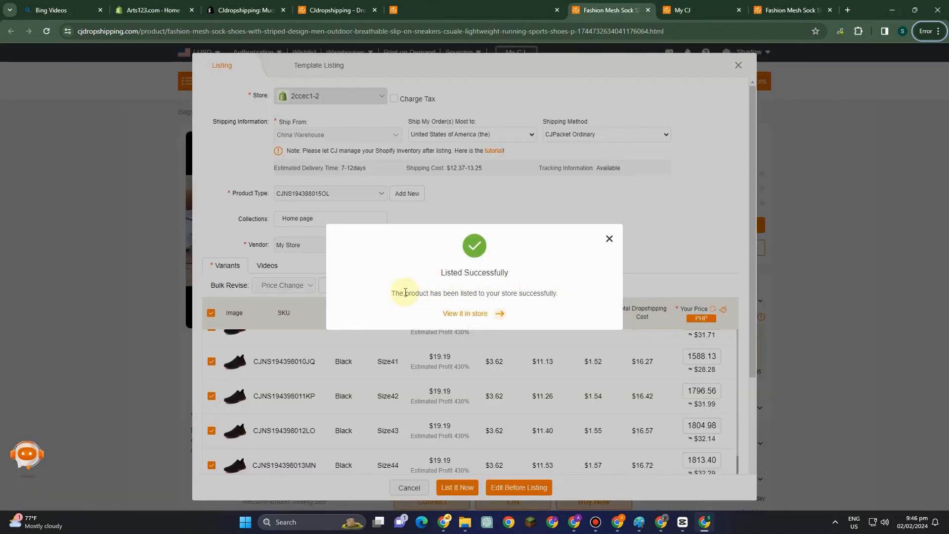
{"action": "left_click", "coordinate": [470, 315]}
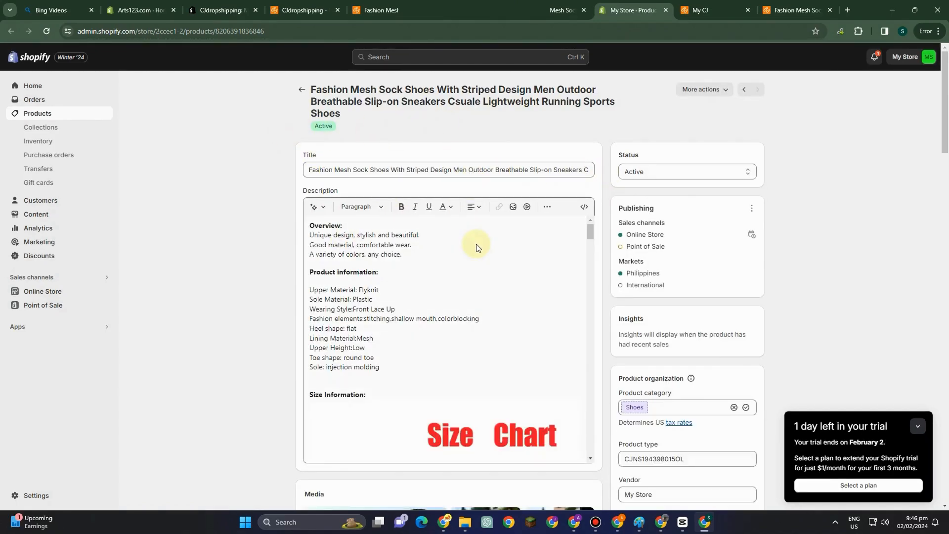
Review the original CJ product page for the mesh sock shoes and return to the Shopify product page
{"action": "left_click", "coordinate": [796, 10]}
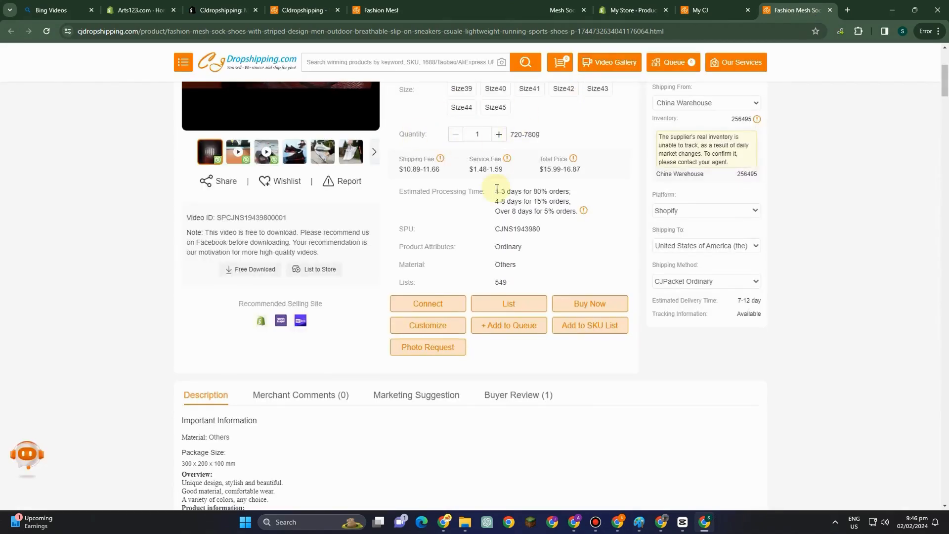
{"action": "scroll", "coordinate": [484, 163], "scroll_direction": "up", "scroll_amount": 4}
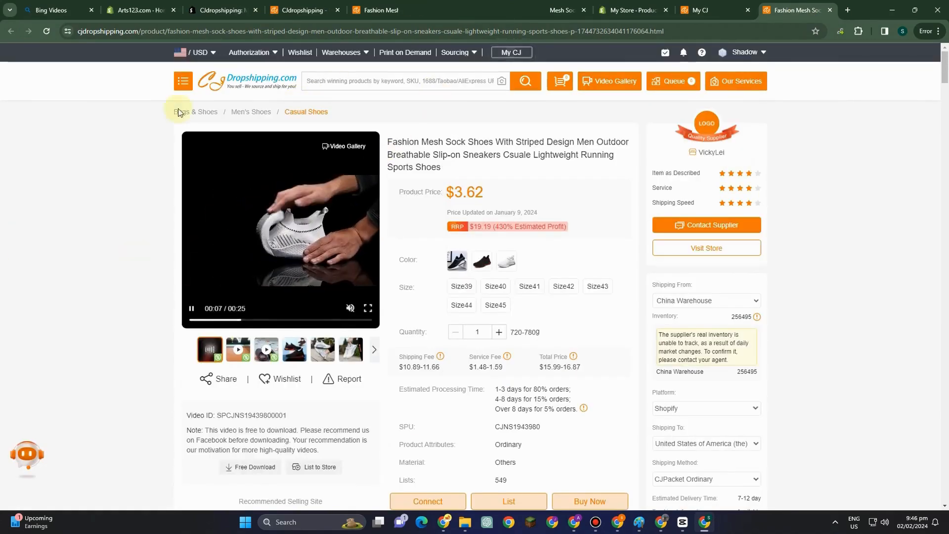
{"action": "left_click", "coordinate": [629, 10]}
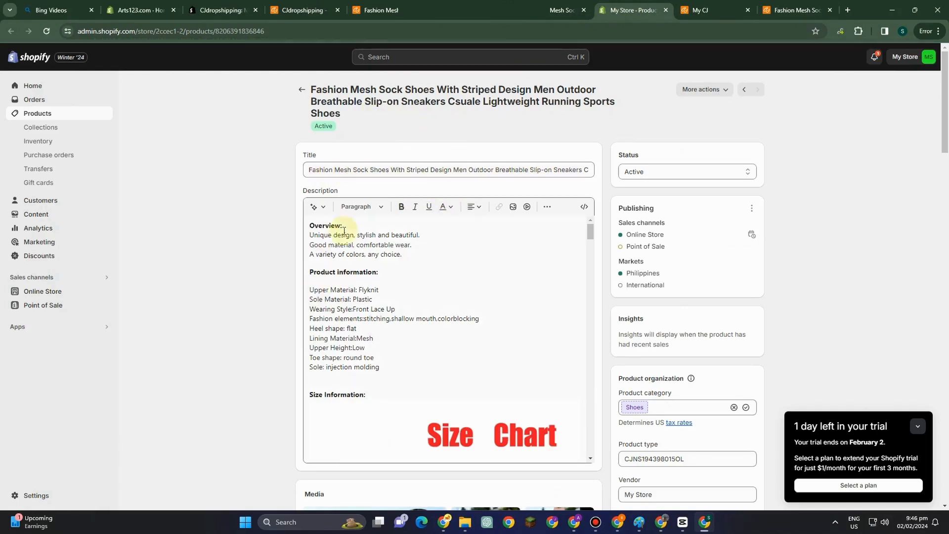
Format the Overview paragraph of the product description as Heading 1 and turn on italic and underline, and look through the rest of the description
{"action": "left_click", "coordinate": [359, 207]}
{"action": "left_click", "coordinate": [359, 253]}
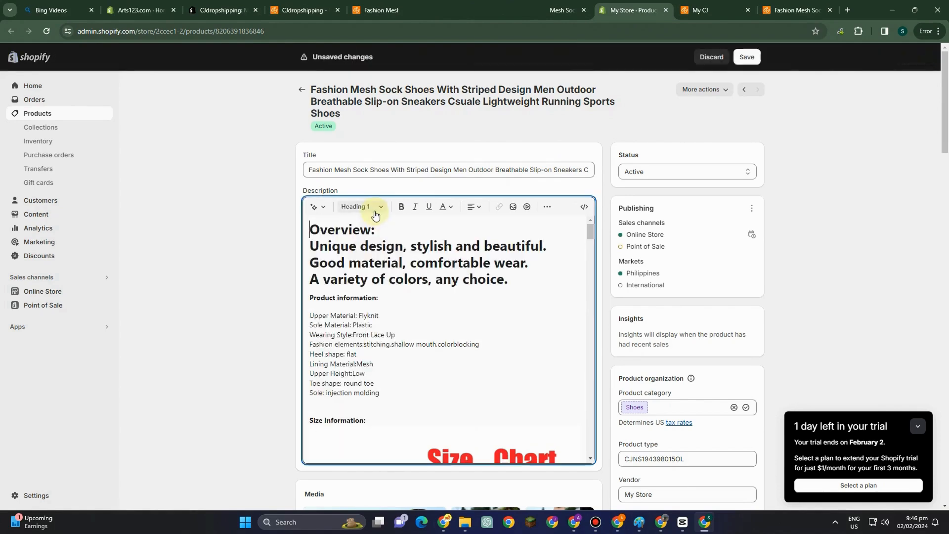
{"action": "left_click", "coordinate": [415, 207]}
{"action": "left_click", "coordinate": [428, 207]}
{"action": "scroll", "coordinate": [414, 355], "scroll_direction": "down", "scroll_amount": 4}
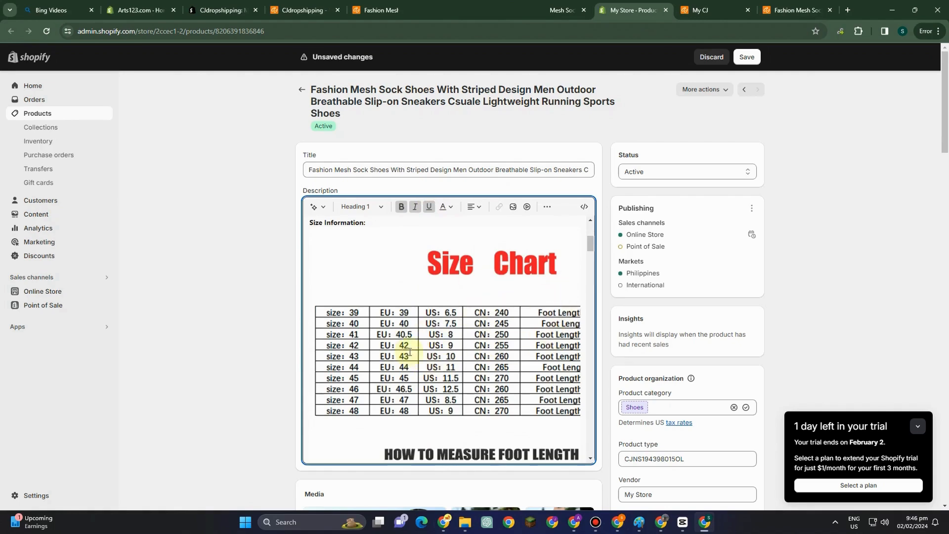
{"action": "scroll", "coordinate": [454, 418], "scroll_direction": "down", "scroll_amount": 5}
{"action": "scroll", "coordinate": [454, 418], "scroll_direction": "down", "scroll_amount": 3}
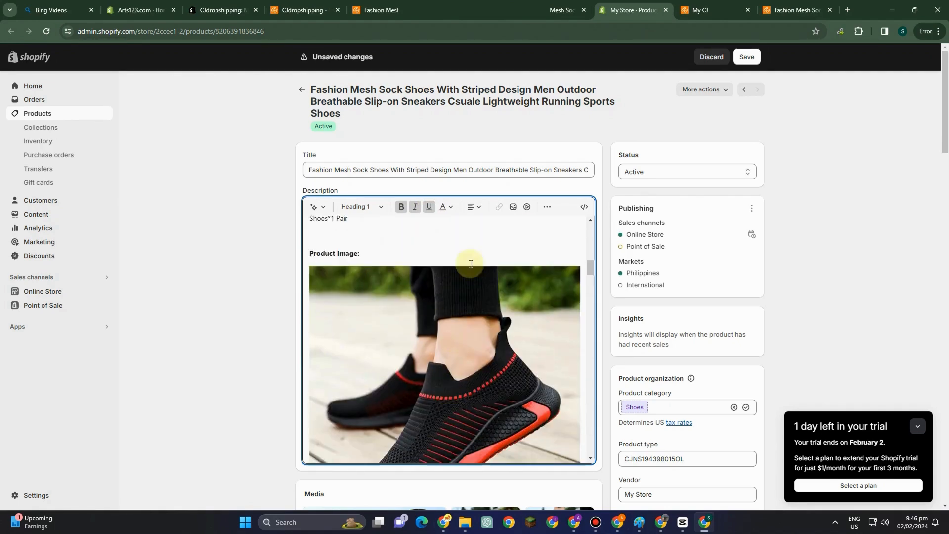
Mark the Black White / Size39 and Black White / Size40 variants of the product for deletion
{"action": "scroll", "coordinate": [418, 353], "scroll_direction": "down", "scroll_amount": 3}
{"action": "scroll", "coordinate": [418, 353], "scroll_direction": "down", "scroll_amount": 3}
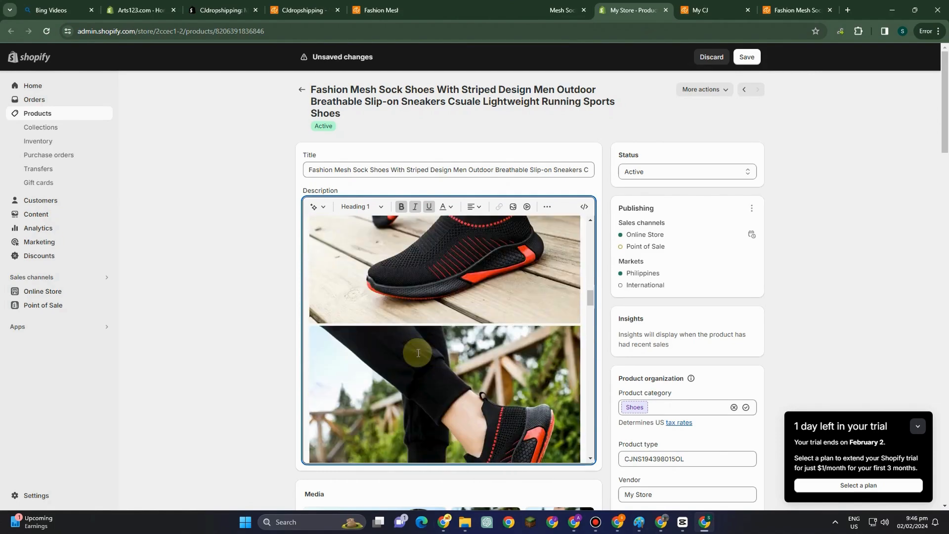
{"action": "scroll", "coordinate": [434, 372], "scroll_direction": "down", "scroll_amount": 4}
{"action": "scroll", "coordinate": [509, 441], "scroll_direction": "down", "scroll_amount": 10}
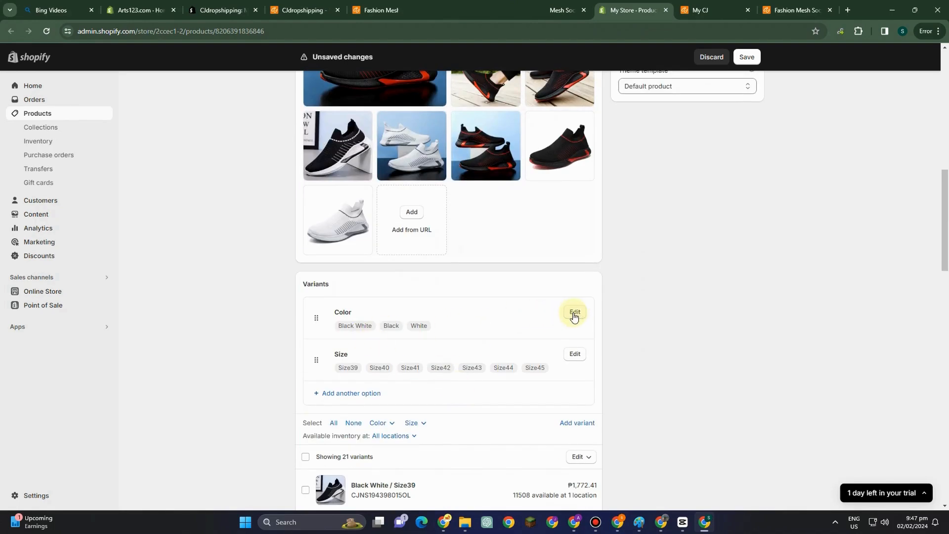
{"action": "scroll", "coordinate": [474, 399], "scroll_direction": "down", "scroll_amount": 1}
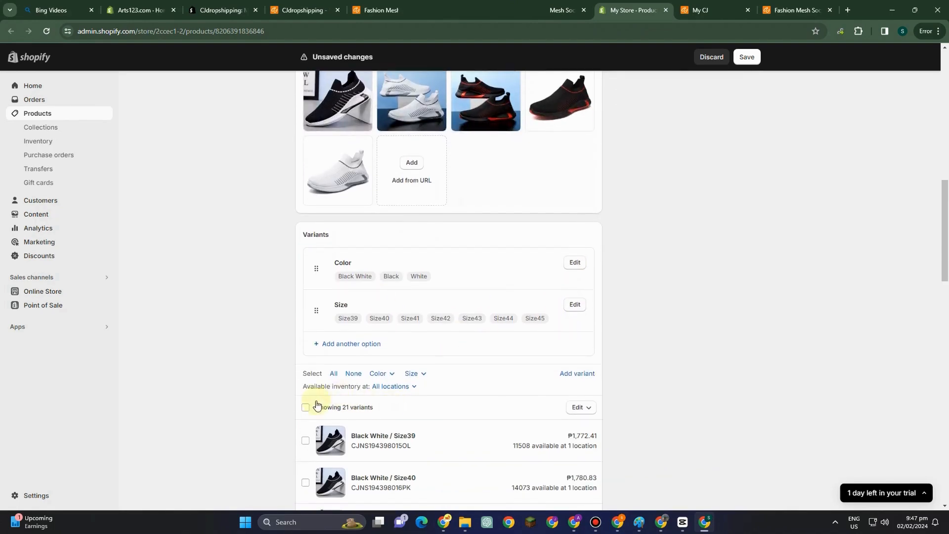
{"action": "scroll", "coordinate": [583, 412], "scroll_direction": "down", "scroll_amount": 2}
{"action": "left_click", "coordinate": [585, 309]}
{"action": "left_click", "coordinate": [305, 341]}
{"action": "left_click", "coordinate": [305, 382]}
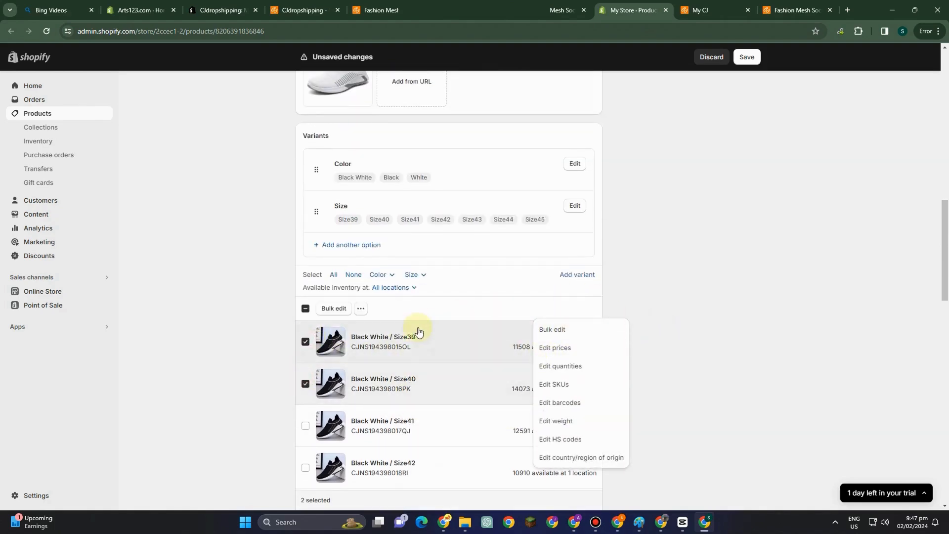
{"action": "left_click", "coordinate": [361, 309]}
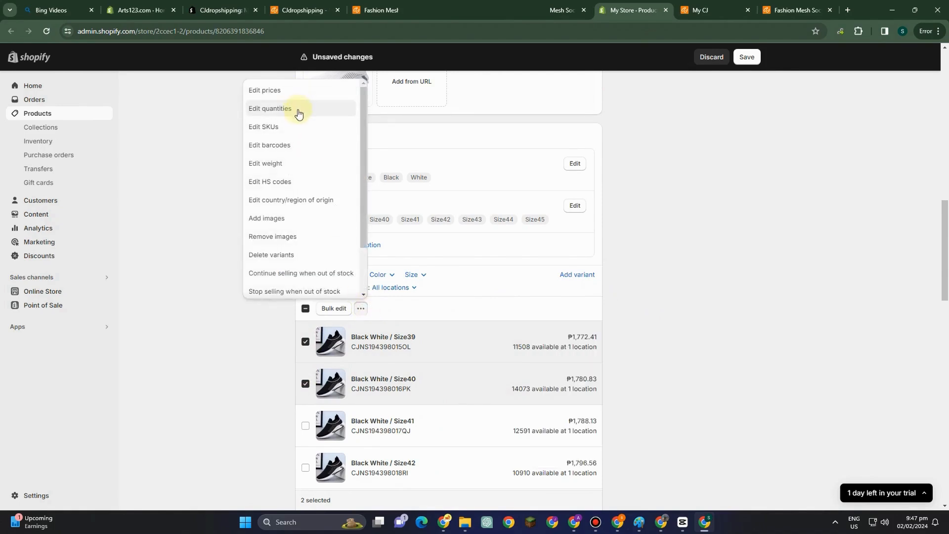
{"action": "left_click", "coordinate": [290, 257]}
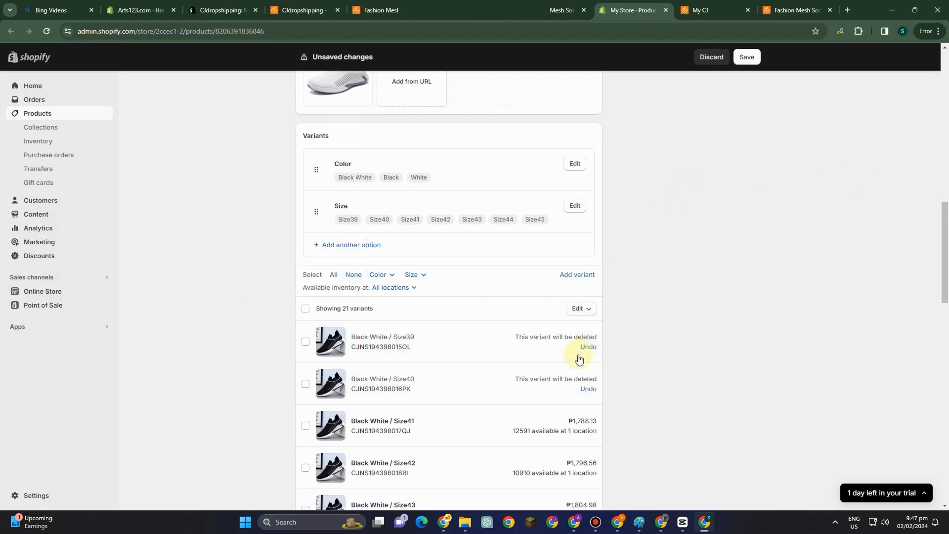
Undo the pending deletion of the Black White / Size39 and Black White / Size40 variants
{"action": "left_click", "coordinate": [596, 357]}
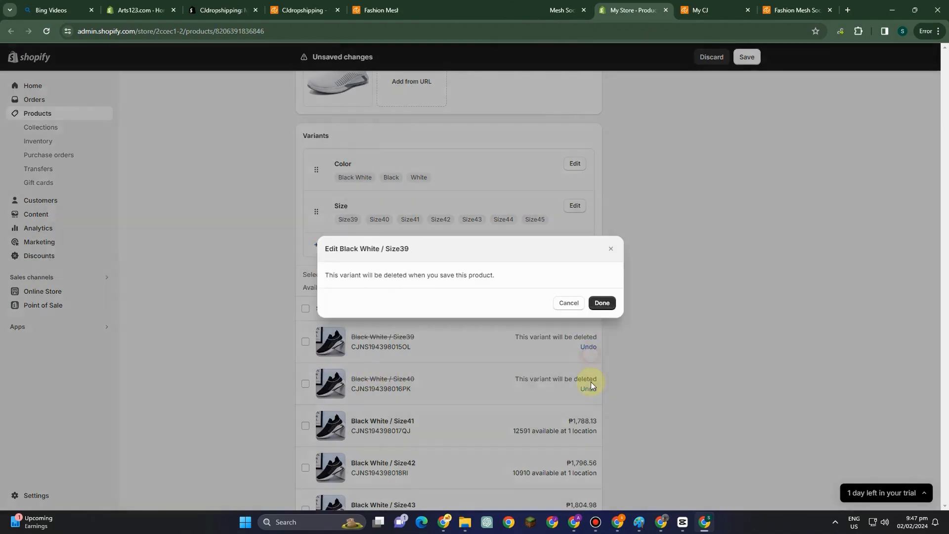
{"action": "left_click", "coordinate": [595, 310]}
{"action": "left_click", "coordinate": [588, 346]}
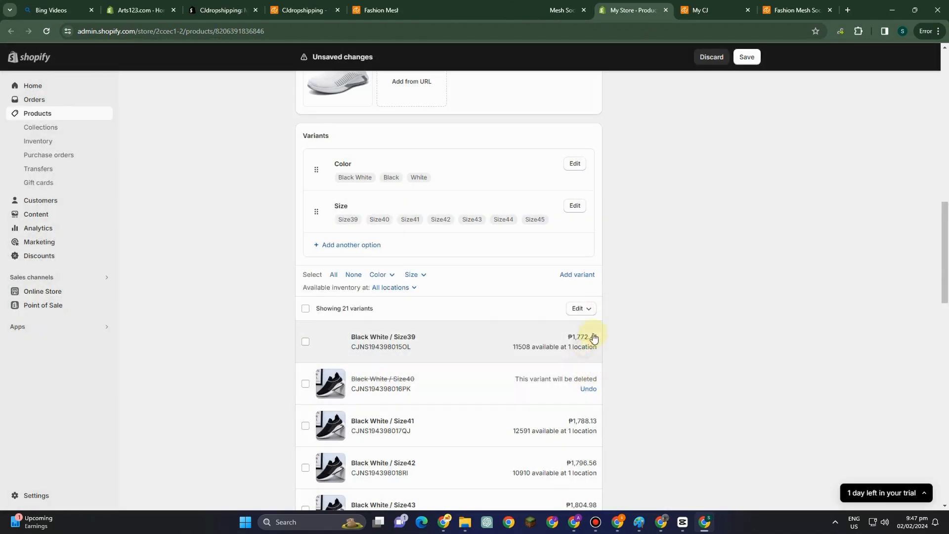
{"action": "left_click", "coordinate": [588, 389]}
Look over the remaining variants and media, and save the changes to the product
{"action": "scroll", "coordinate": [615, 376], "scroll_direction": "down", "scroll_amount": 15}
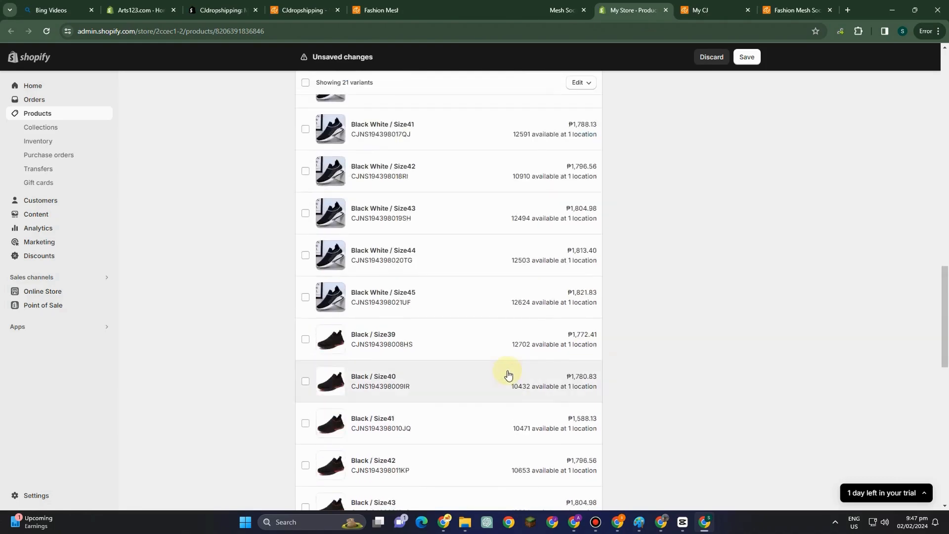
{"action": "scroll", "coordinate": [519, 370], "scroll_direction": "up", "scroll_amount": 14}
{"action": "scroll", "coordinate": [474, 153], "scroll_direction": "up", "scroll_amount": 4}
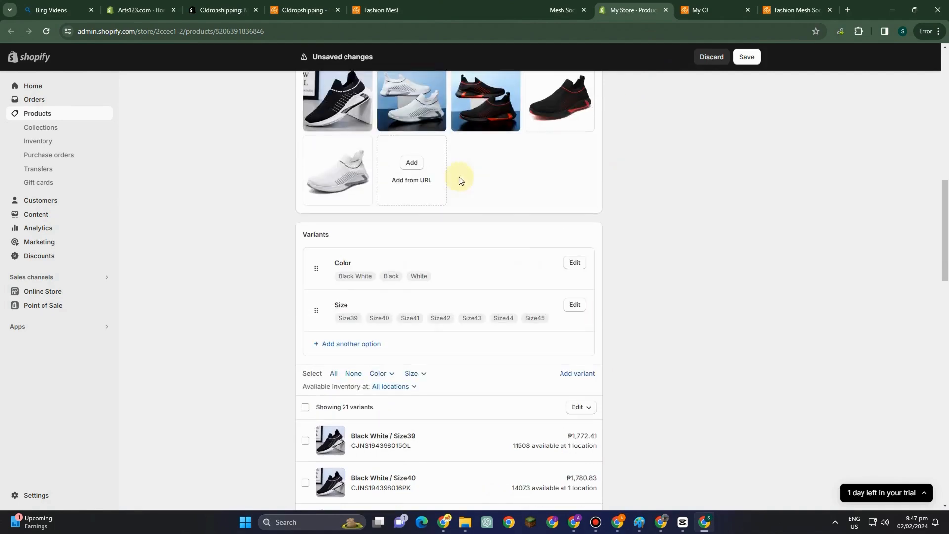
{"action": "scroll", "coordinate": [477, 153], "scroll_direction": "up", "scroll_amount": 5}
{"action": "scroll", "coordinate": [691, 68], "scroll_direction": "up", "scroll_amount": 1}
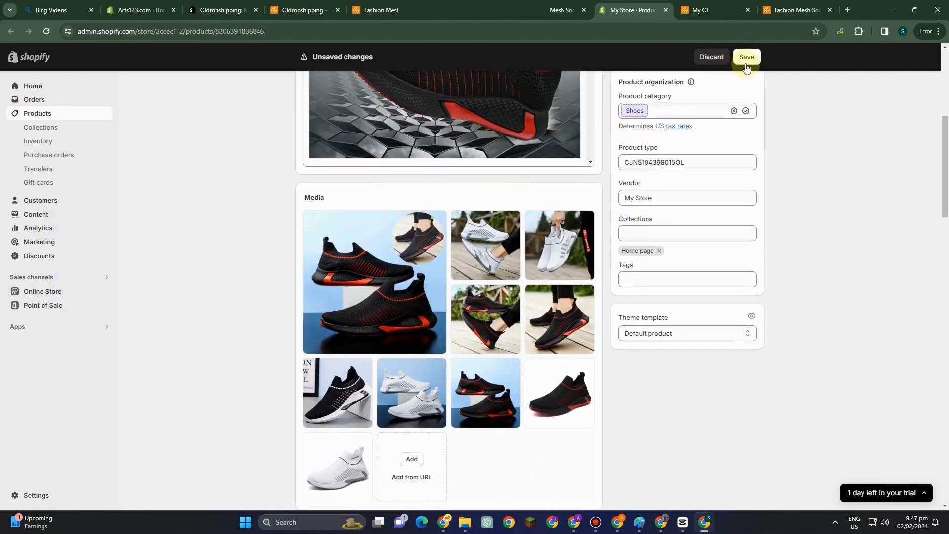
{"action": "left_click", "coordinate": [746, 57]}
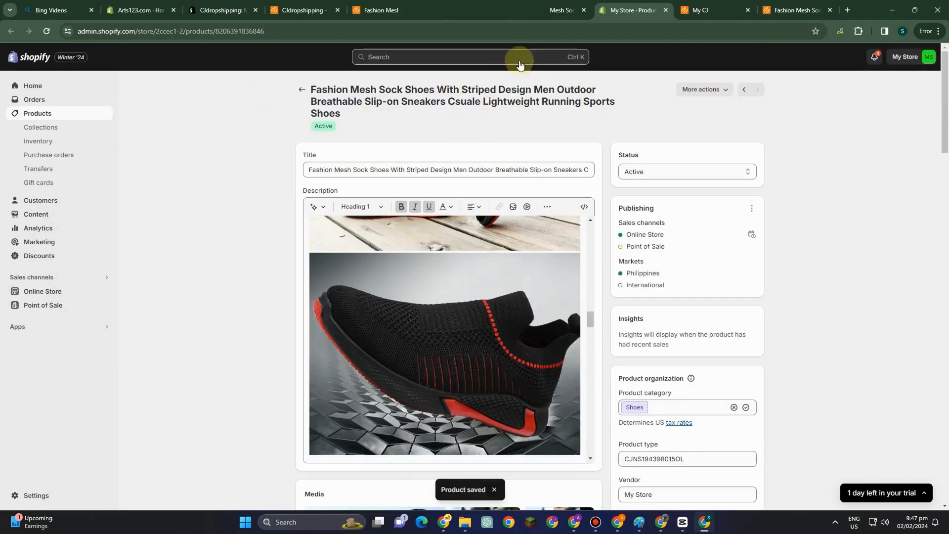
View the Shopify product list, switch to CJdropshipping's list of authorized Shopify stores, and close the extra CJ product tab
{"action": "left_click", "coordinate": [43, 111]}
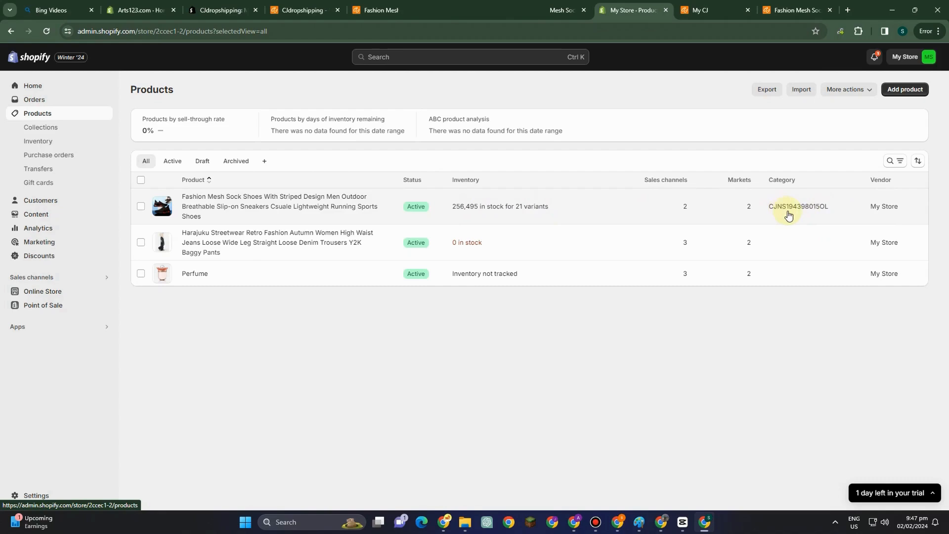
{"action": "left_click", "coordinate": [694, 11]}
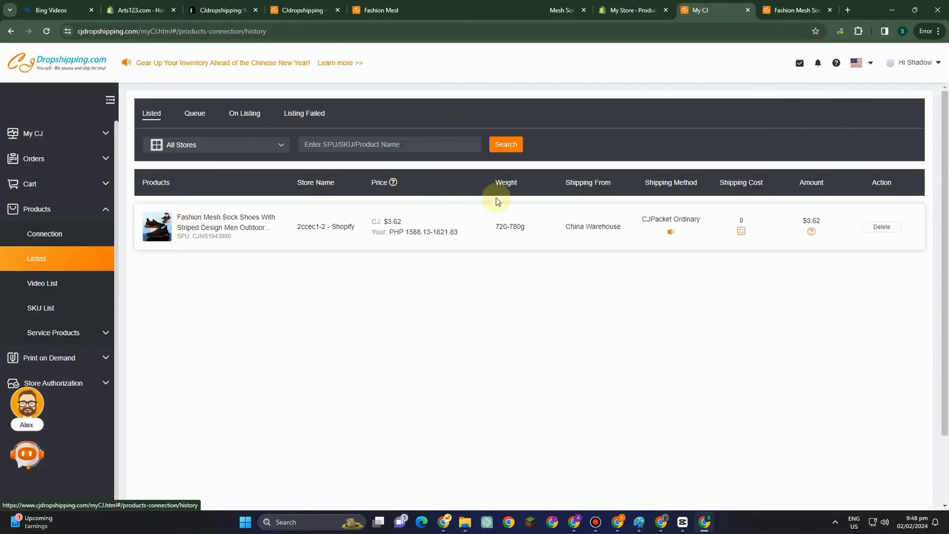
{"action": "left_click", "coordinate": [74, 384]}
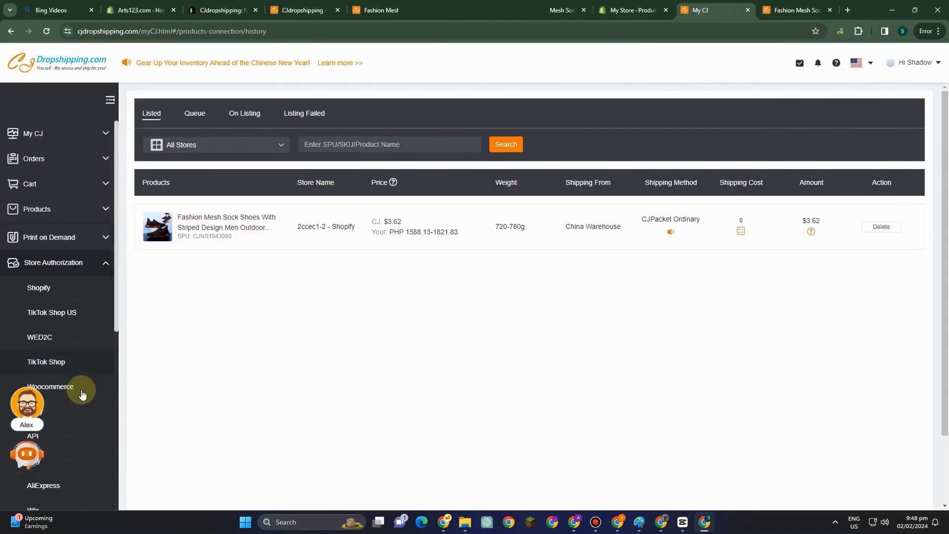
{"action": "left_click", "coordinate": [64, 283]}
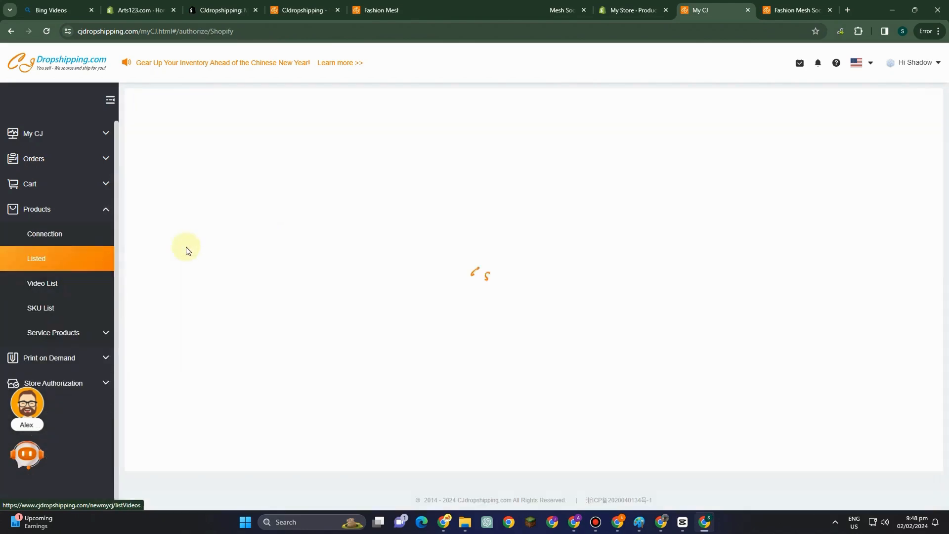
{"action": "left_click", "coordinate": [829, 9]}
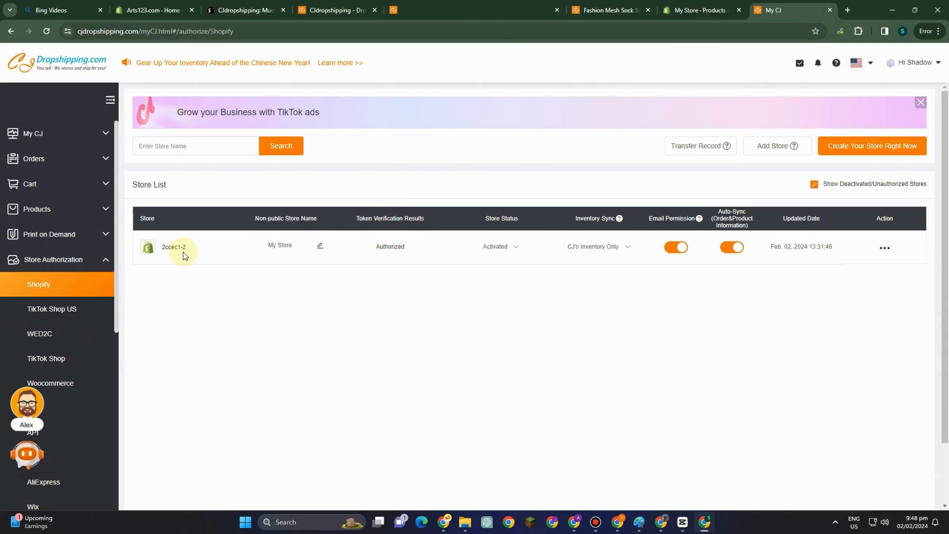
Examine the connected store's status, inventory sync and action options in the authorized store list
{"action": "left_click", "coordinate": [564, 249]}
{"action": "left_click", "coordinate": [801, 249]}
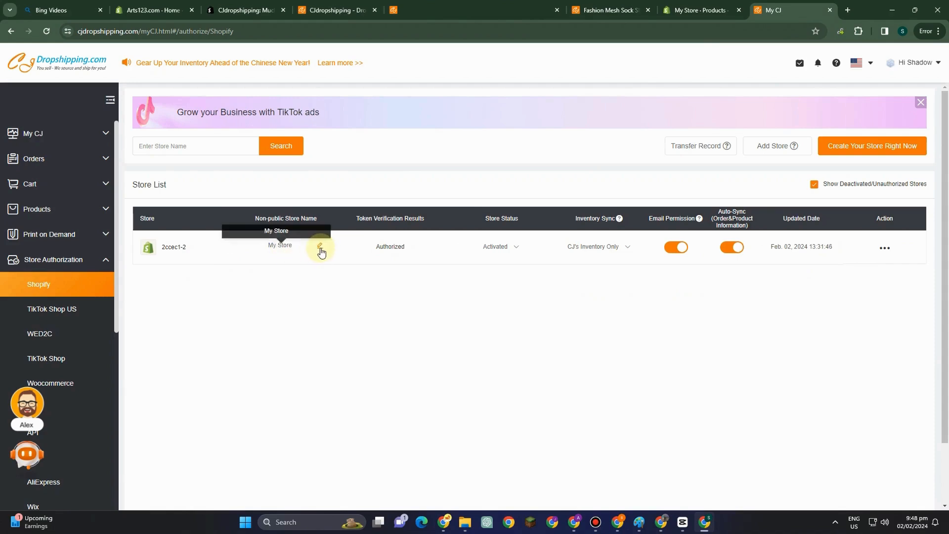
{"action": "left_click", "coordinate": [494, 247]}
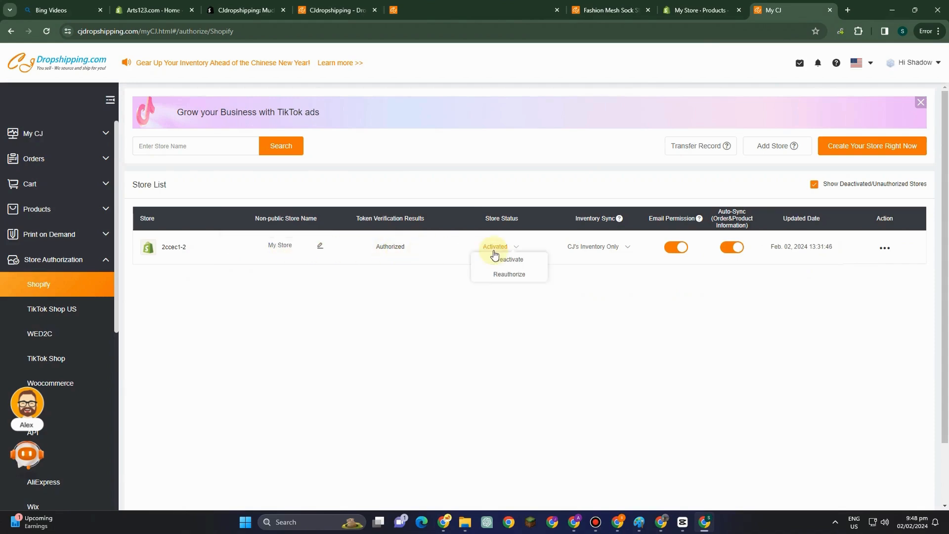
{"action": "left_click", "coordinate": [611, 247]}
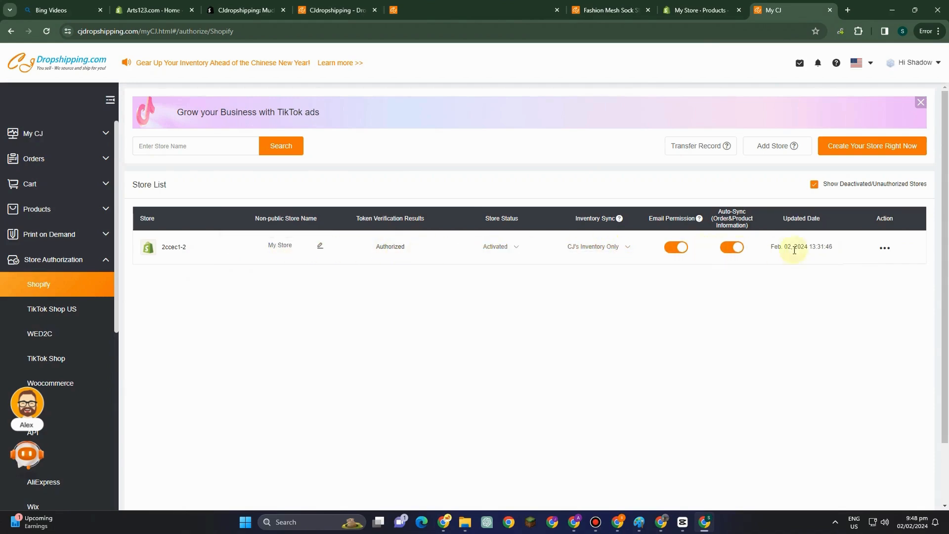
{"action": "left_click", "coordinate": [881, 248]}
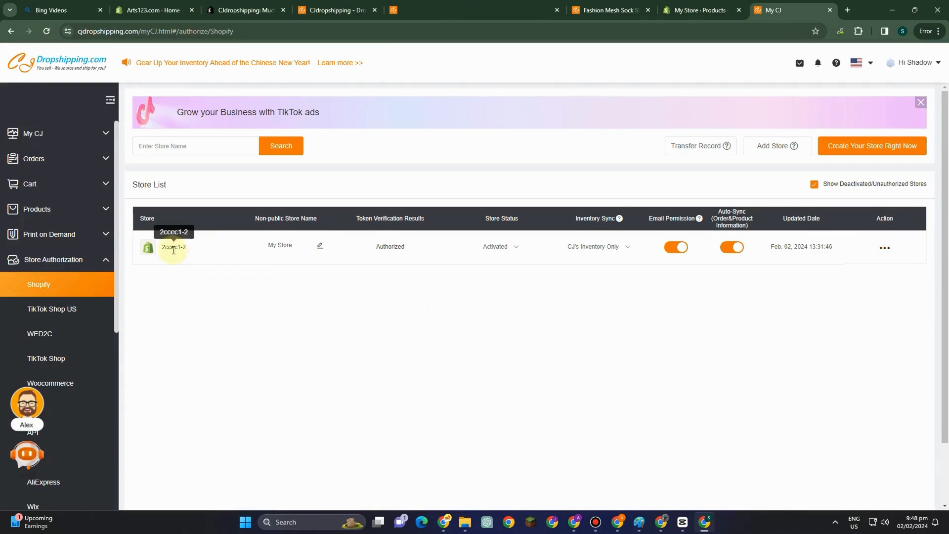
Review the My CJ dashboard, including CJ Skills, Order Analysis, Activated Stores and Shipping Method Statistics
{"action": "mouse_move", "coordinate": [536, 255]}
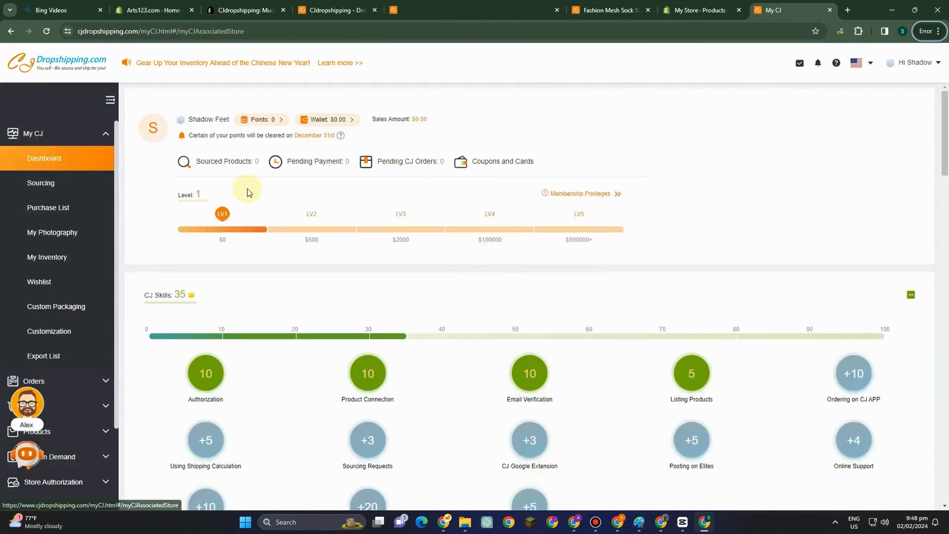
{"action": "scroll", "coordinate": [648, 239], "scroll_direction": "down", "scroll_amount": 1}
{"action": "scroll", "coordinate": [647, 239], "scroll_direction": "down", "scroll_amount": 3}
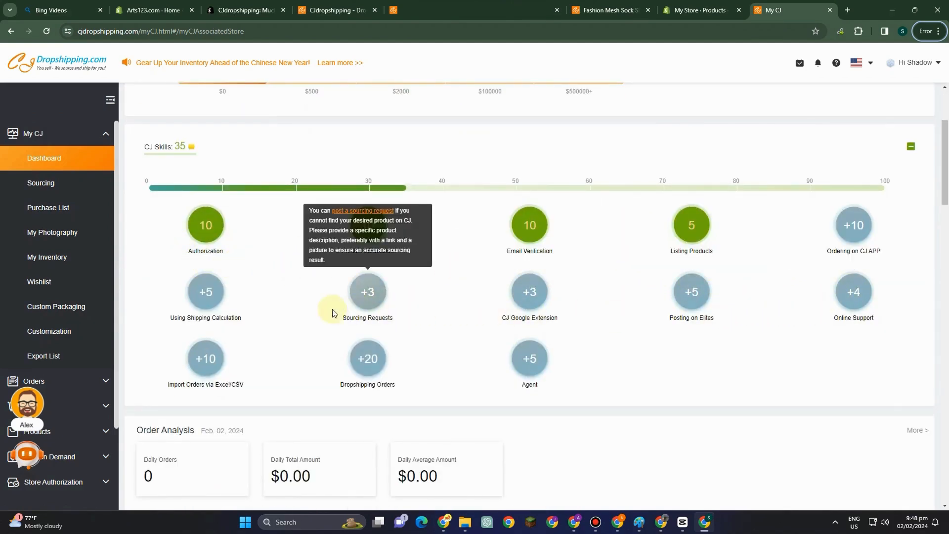
{"action": "scroll", "coordinate": [322, 347], "scroll_direction": "down", "scroll_amount": 5}
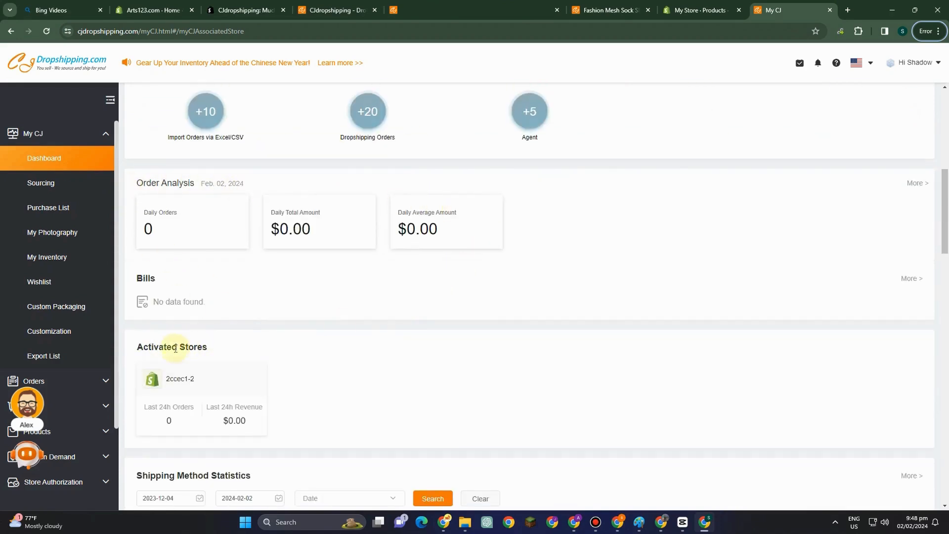
{"action": "scroll", "coordinate": [176, 347], "scroll_direction": "down", "scroll_amount": 3}
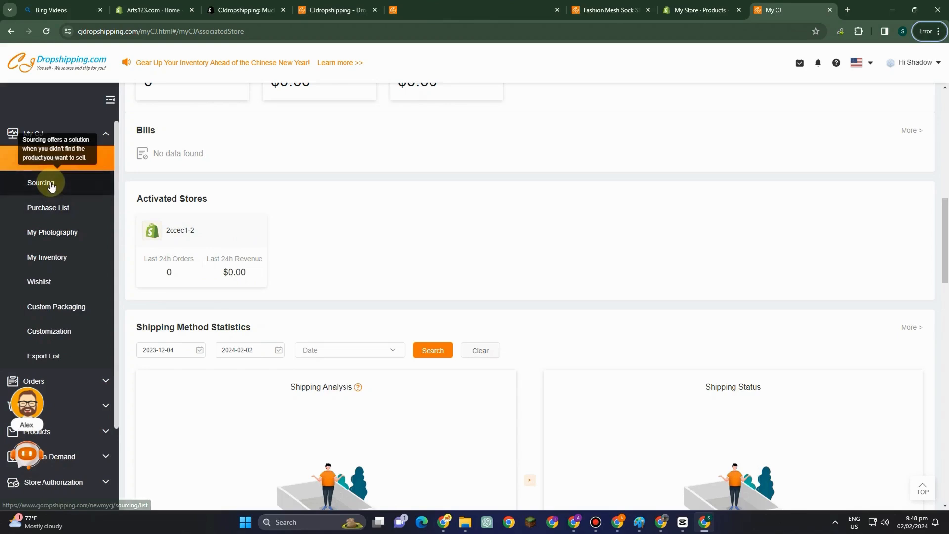
View the CJ Purchase List, going through its introductory guide and closing it
{"action": "left_click", "coordinate": [51, 209]}
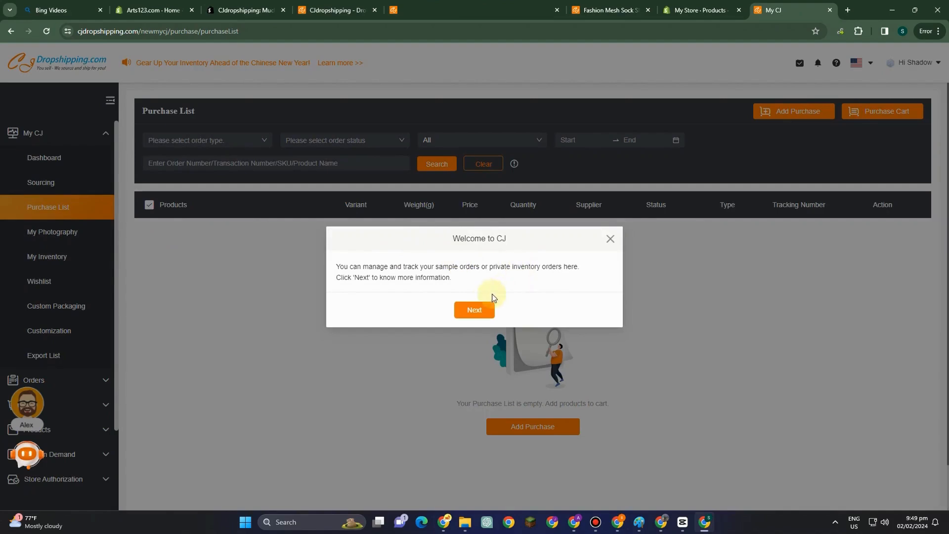
{"action": "left_click", "coordinate": [486, 303]}
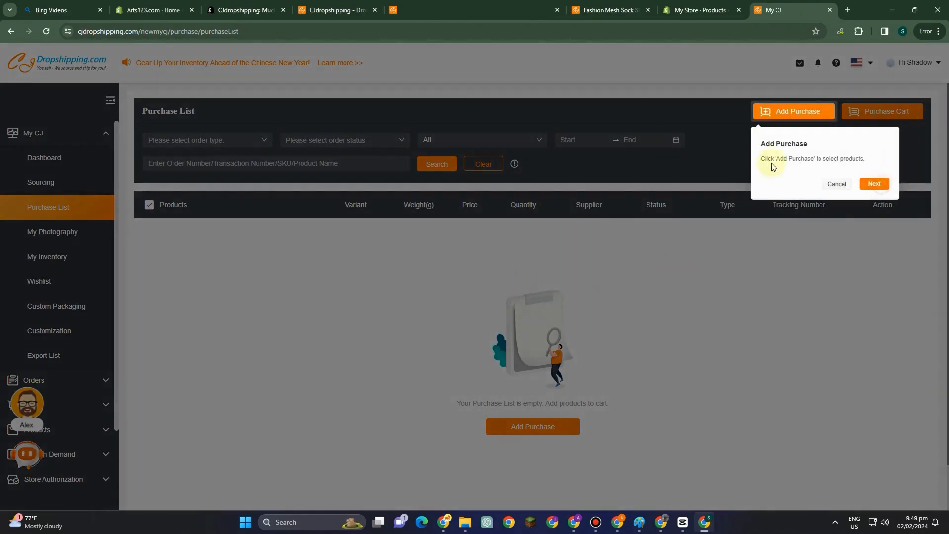
{"action": "left_click", "coordinate": [870, 184]}
{"action": "left_click", "coordinate": [902, 183]}
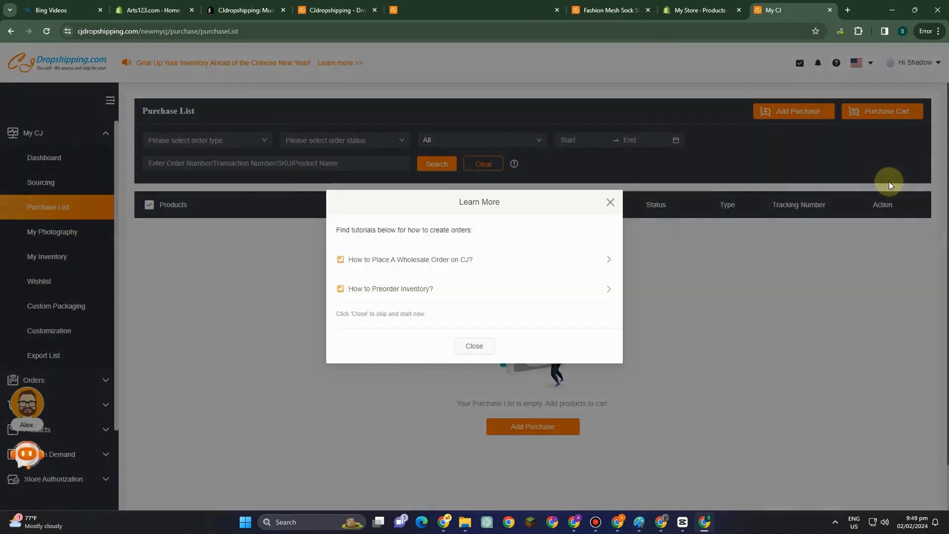
{"action": "left_click", "coordinate": [610, 211]}
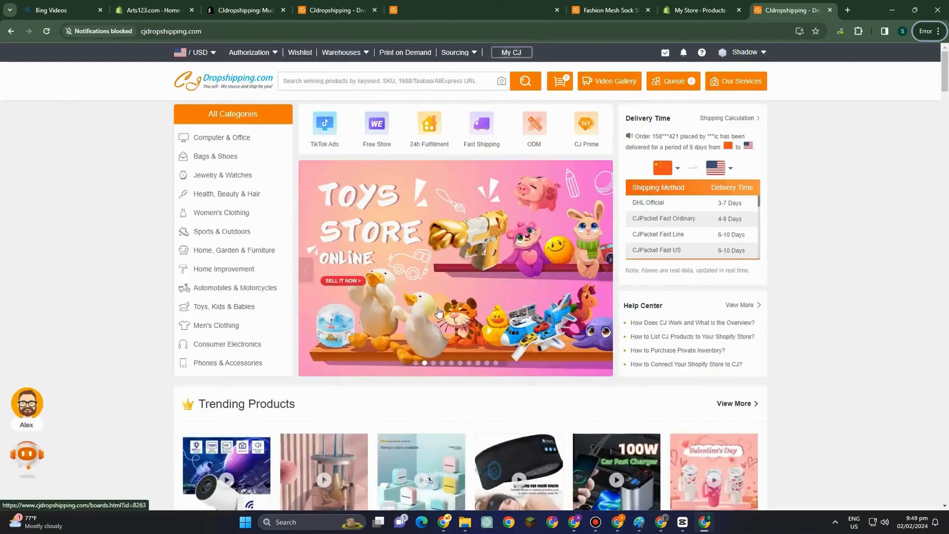
Open the product connection page for the Portable Projector from Trending Products and decline the assistant's offer
{"action": "scroll", "coordinate": [327, 311], "scroll_direction": "down", "scroll_amount": 7}
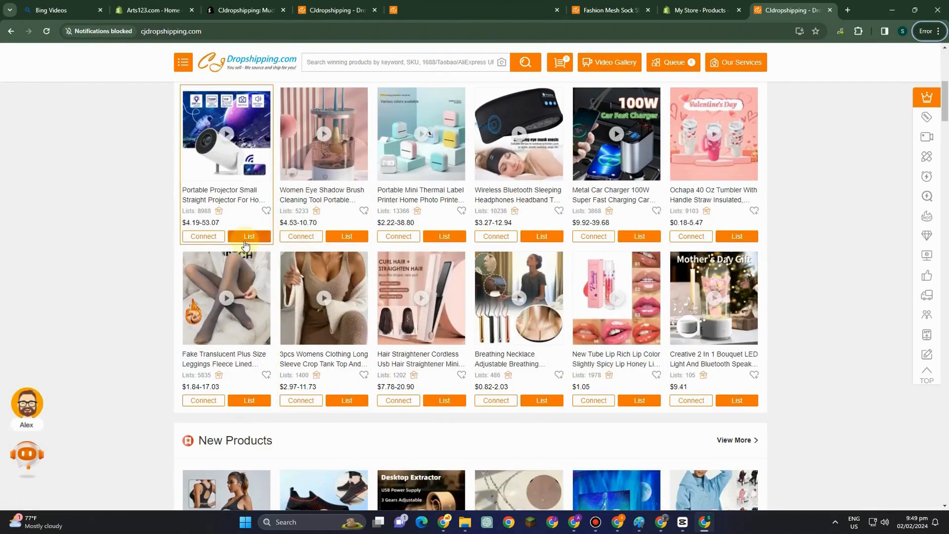
{"action": "left_click", "coordinate": [214, 237]}
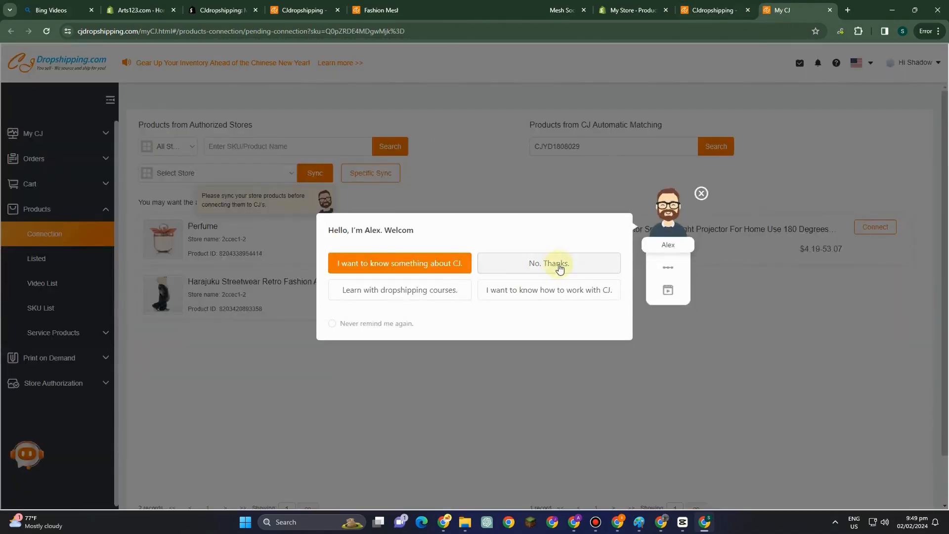
{"action": "left_click", "coordinate": [558, 264]}
Return to the CJ homepage, decline the assistant's offer, and open the listing form for the Portable Projector from Trending Products
{"action": "left_click", "coordinate": [373, 136]}
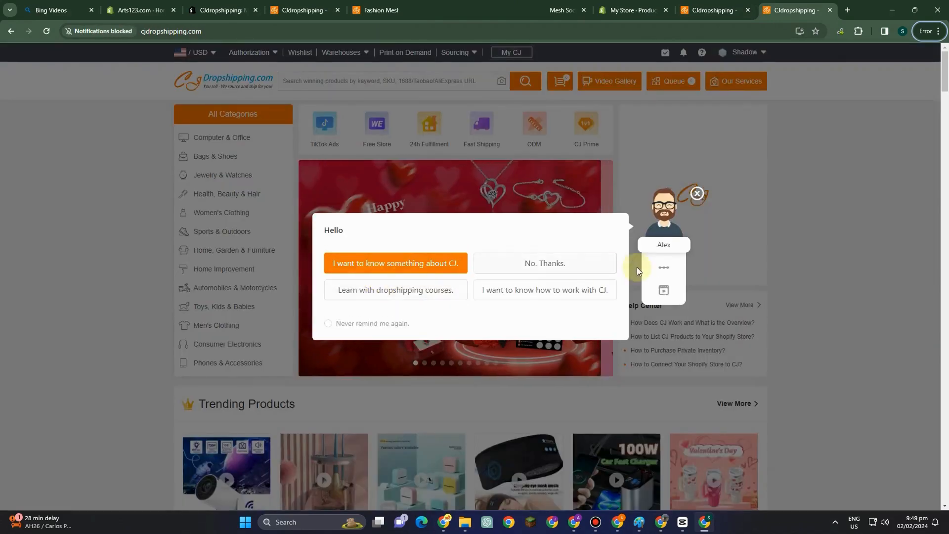
{"action": "left_click", "coordinate": [597, 266]}
{"action": "scroll", "coordinate": [488, 306], "scroll_direction": "down", "scroll_amount": 4}
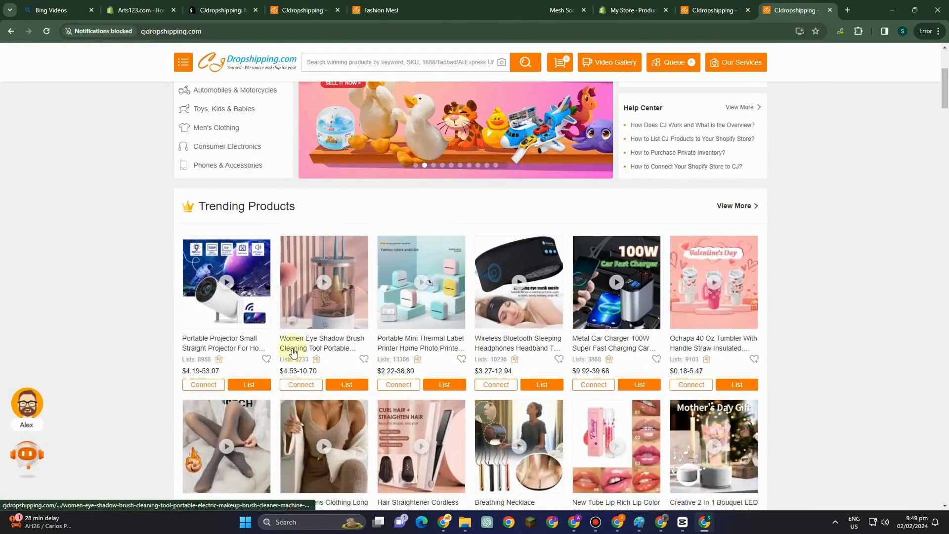
{"action": "left_click", "coordinate": [253, 377]}
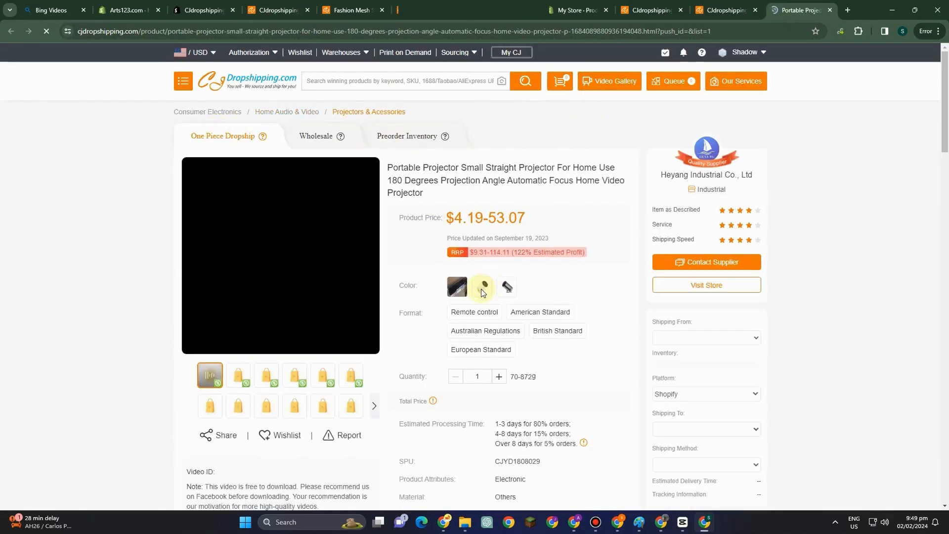
{"action": "scroll", "coordinate": [482, 294], "scroll_direction": "down", "scroll_amount": 3}
{"action": "scroll", "coordinate": [483, 294], "scroll_direction": "down", "scroll_amount": 3}
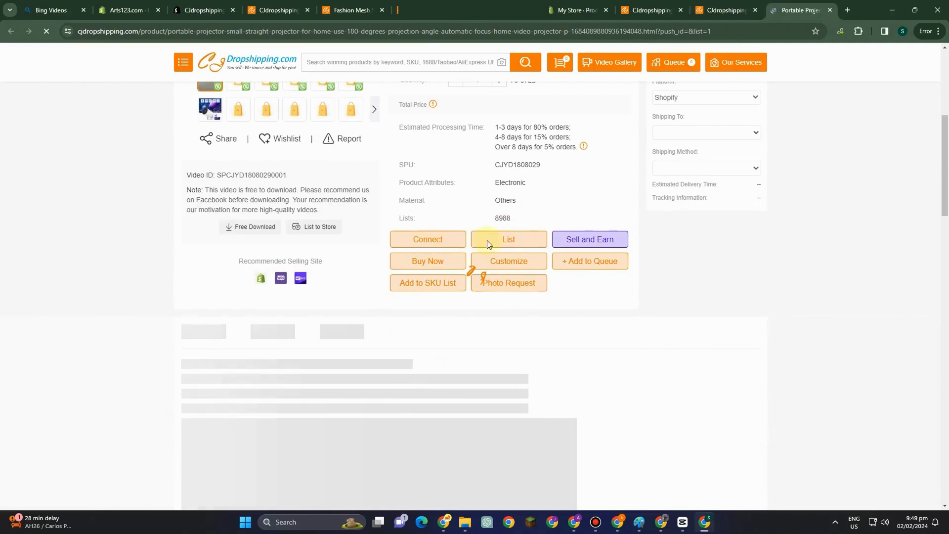
{"action": "left_click", "coordinate": [508, 239]}
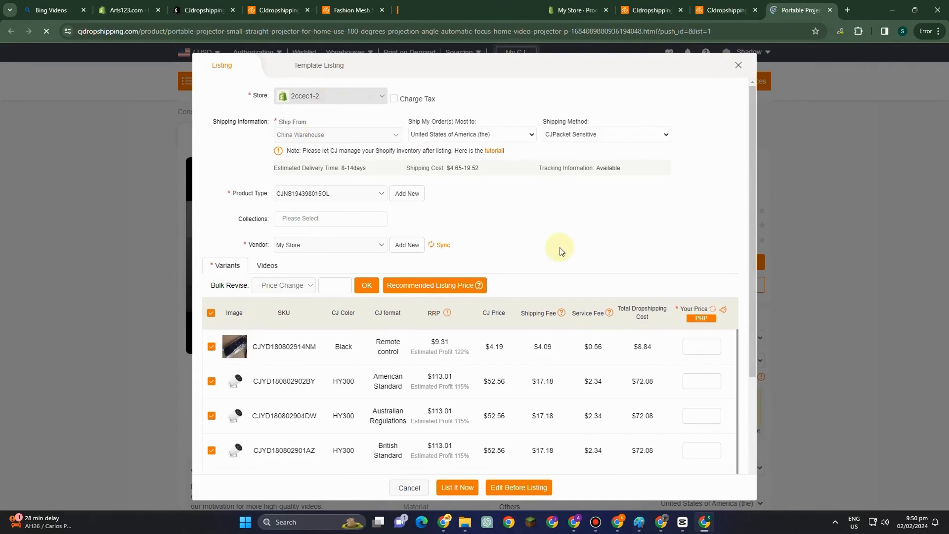
List the Portable Projector in store 2ccec1-2 using the recommended listing prices, and open the Listed products page
{"action": "left_click", "coordinate": [433, 288]}
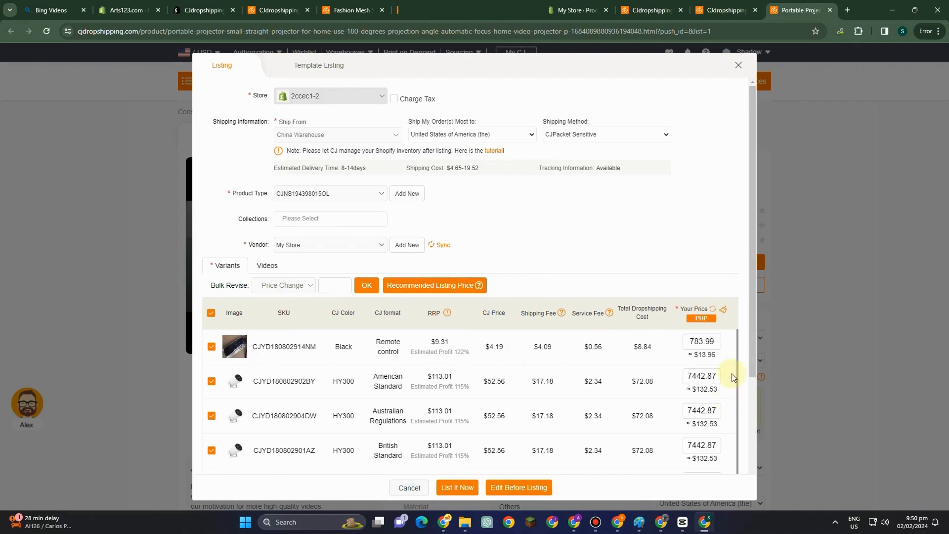
{"action": "left_click", "coordinate": [465, 490]}
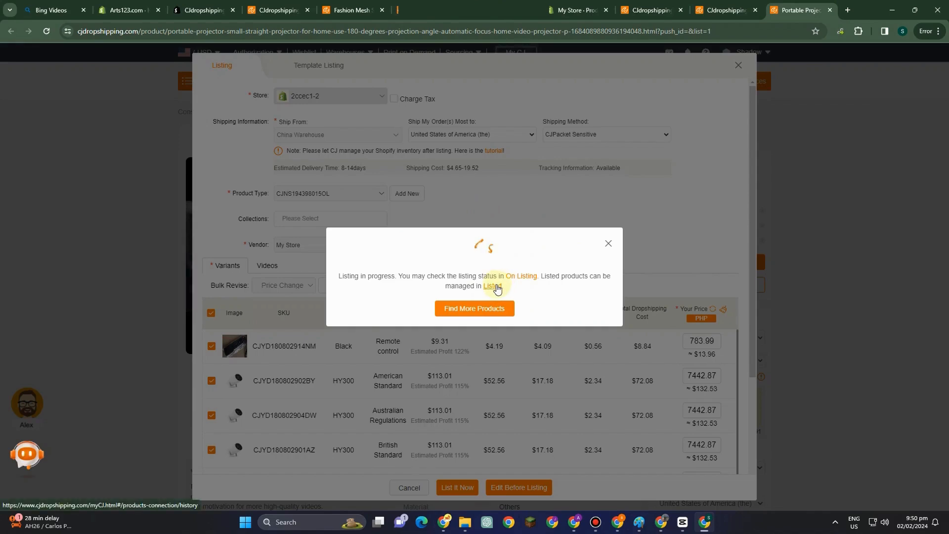
{"action": "left_click", "coordinate": [497, 288]}
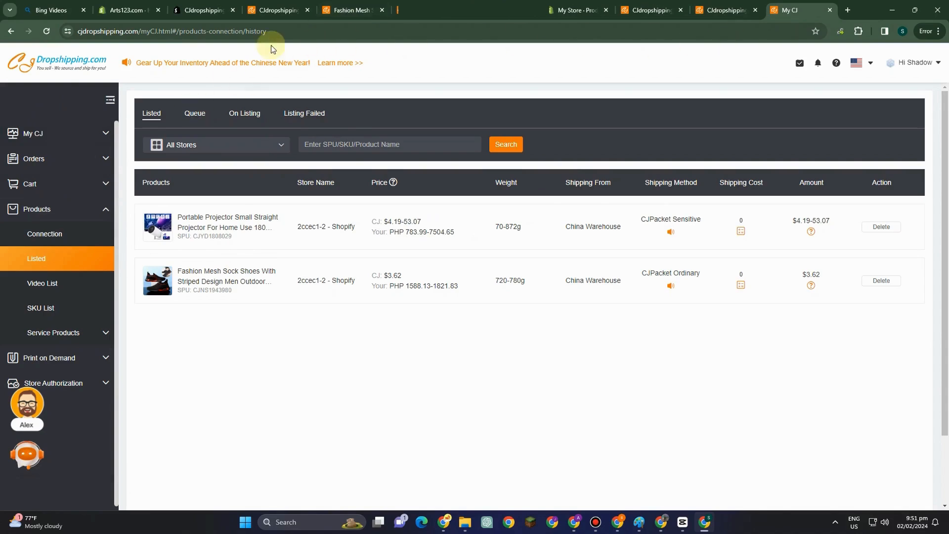
Switch to the Arts123.com Shopify admin, check its Products page and Home page collection for the projector, and return to the CJ homepage
{"action": "left_click", "coordinate": [123, 10]}
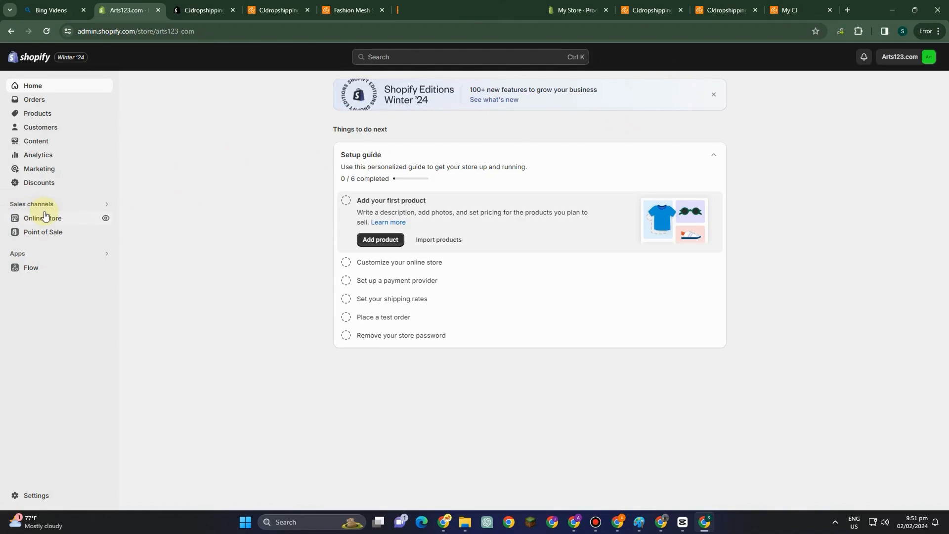
{"action": "left_click", "coordinate": [54, 115]}
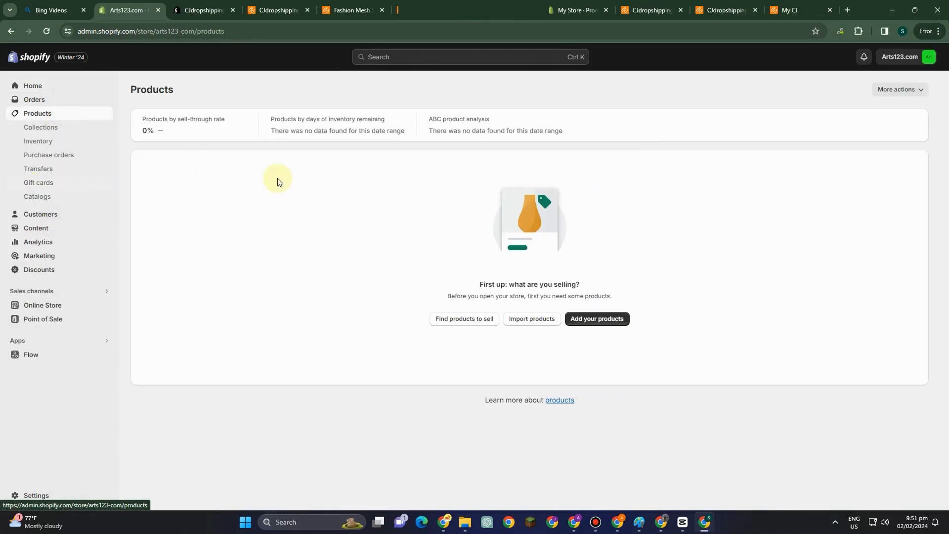
{"action": "left_click", "coordinate": [56, 127]}
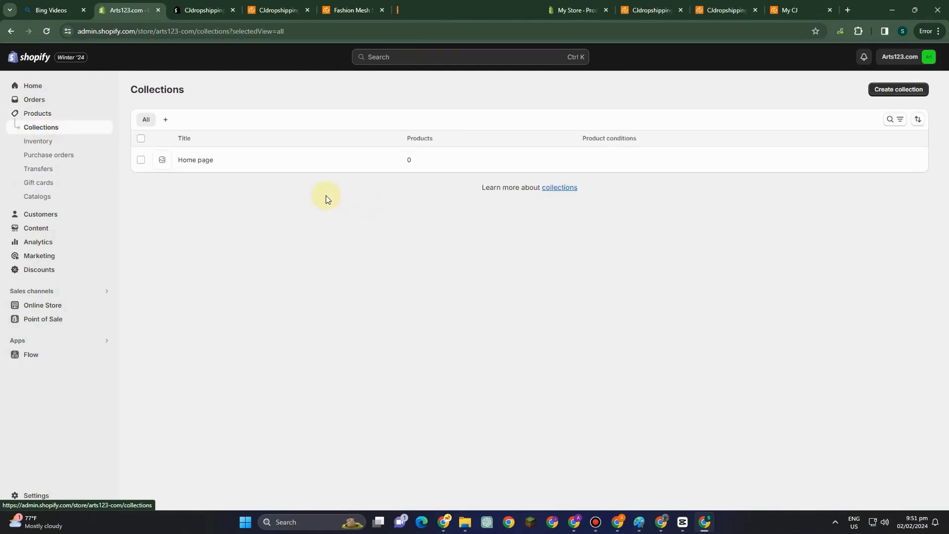
{"action": "left_click", "coordinate": [229, 160]}
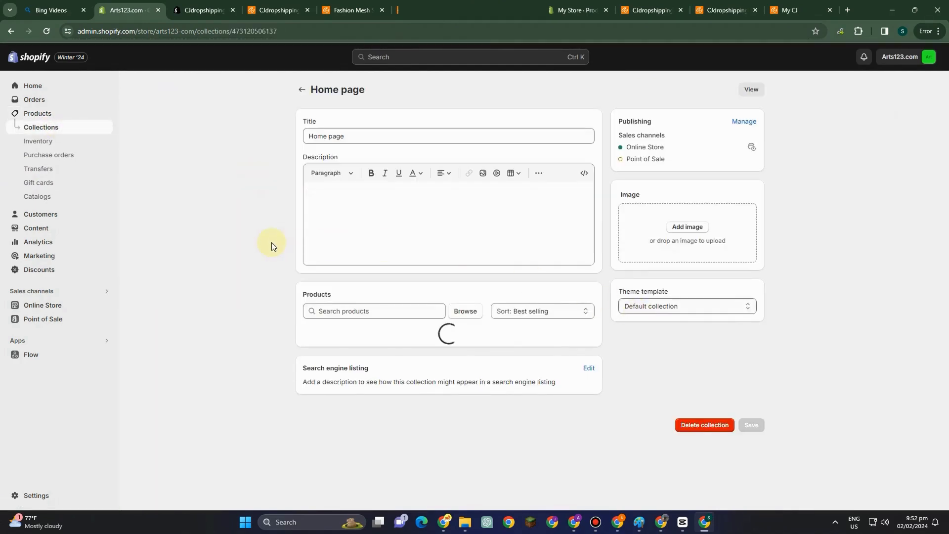
{"action": "left_click", "coordinate": [650, 10]}
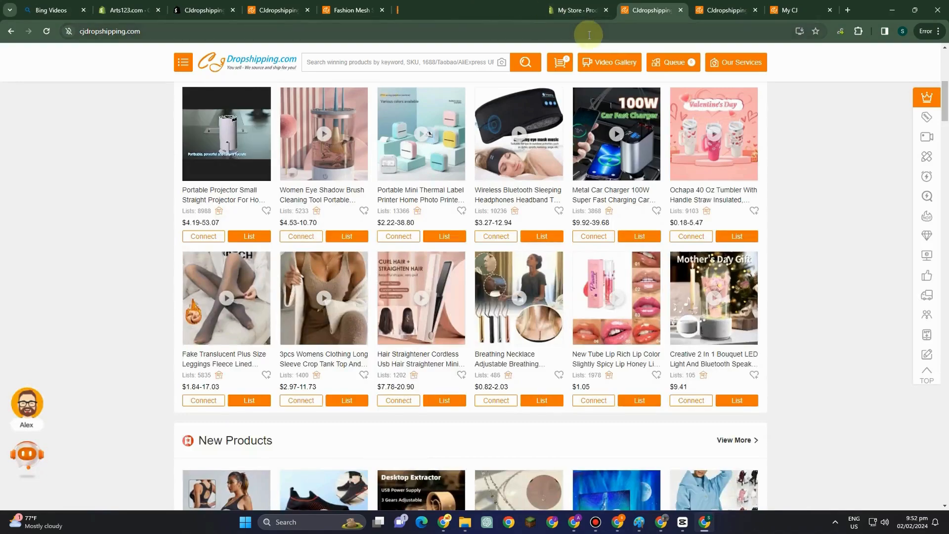